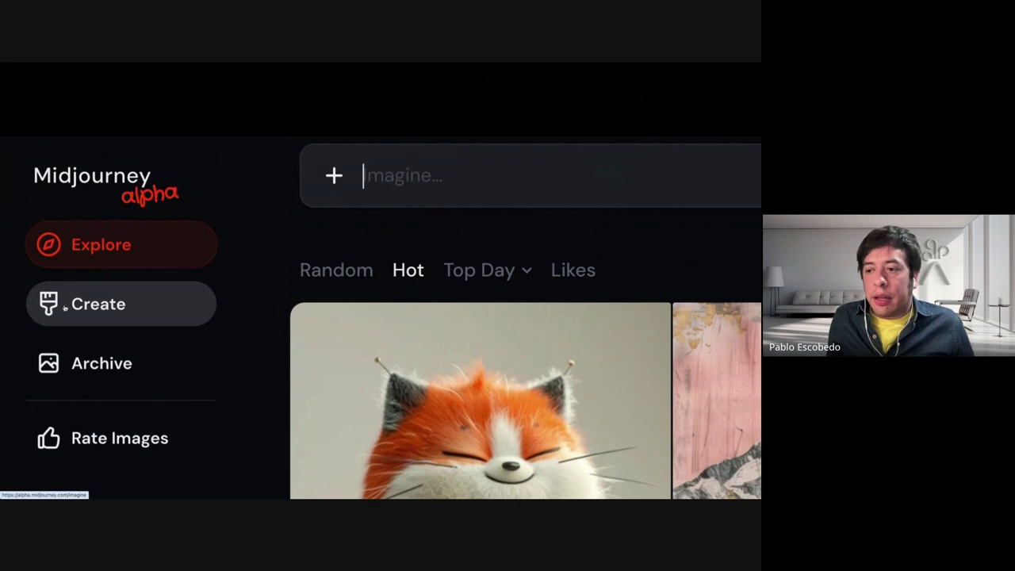
# Open the Create page and look through the history of generated images and their prompts, from today's llamas back to January 2024
pyautogui.click(90, 307)
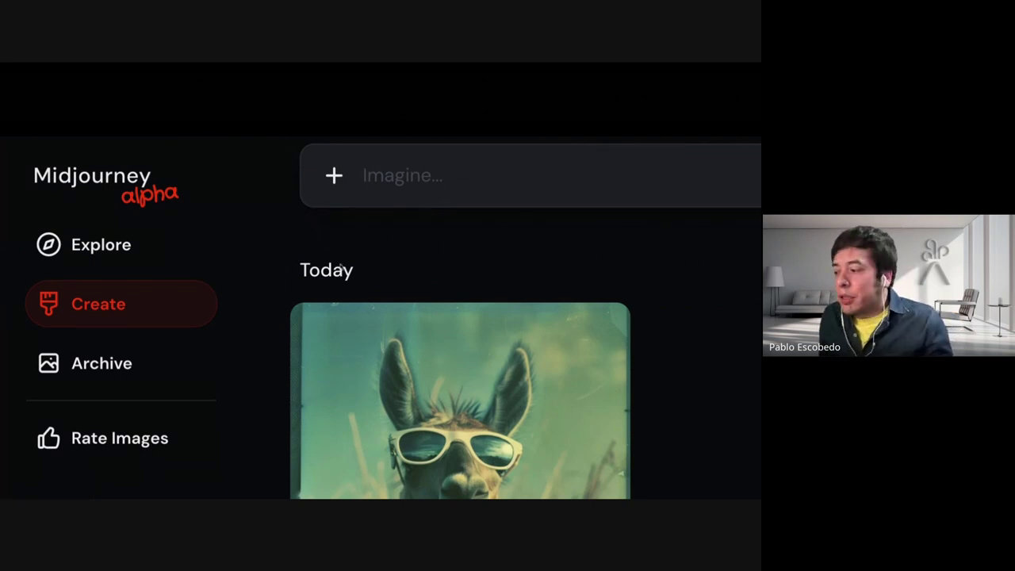
pyautogui.hotkey('ctrl', '0')
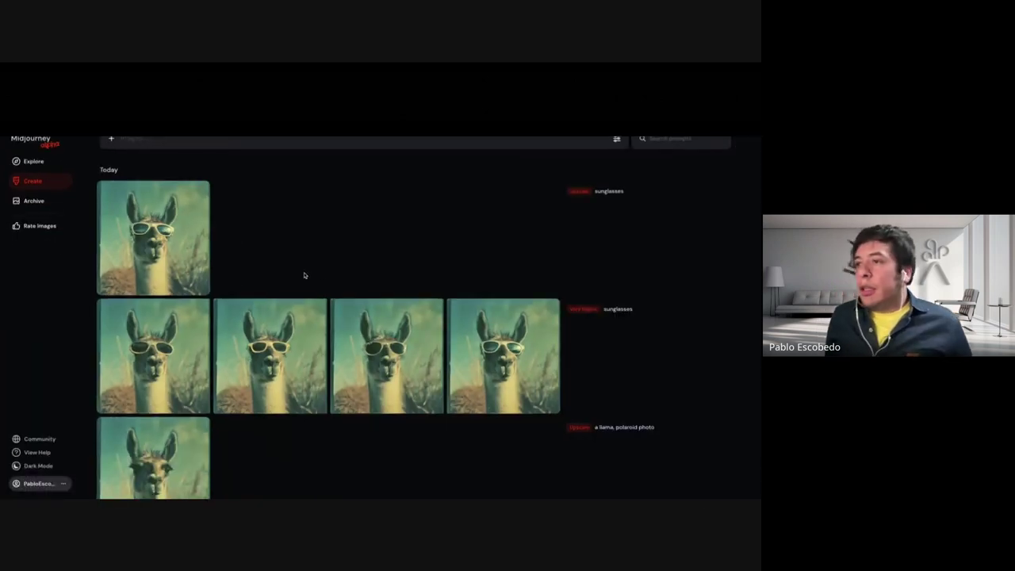
pyautogui.scroll(-5, 293, 292)
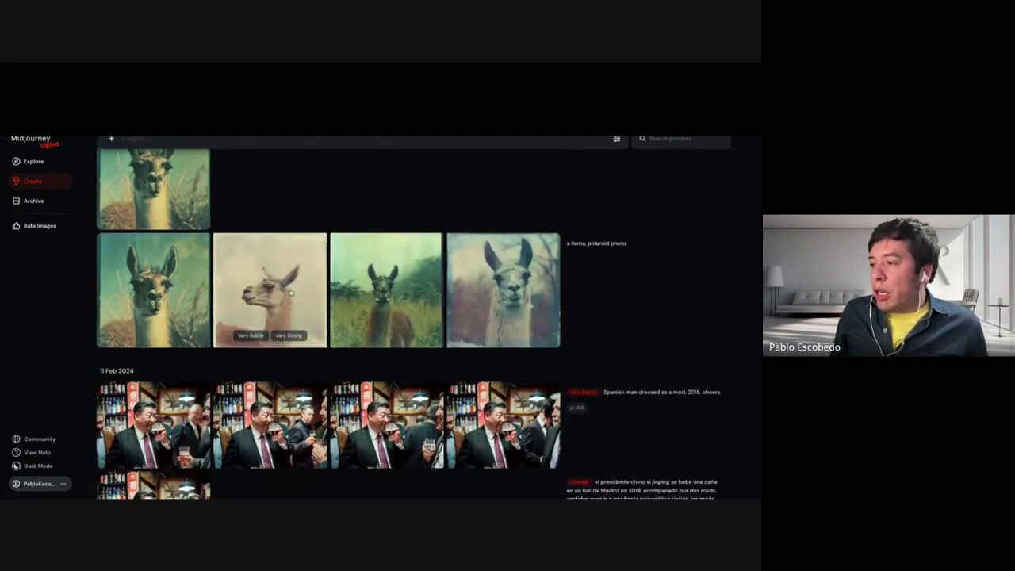
pyautogui.scroll(-15, 291, 292)
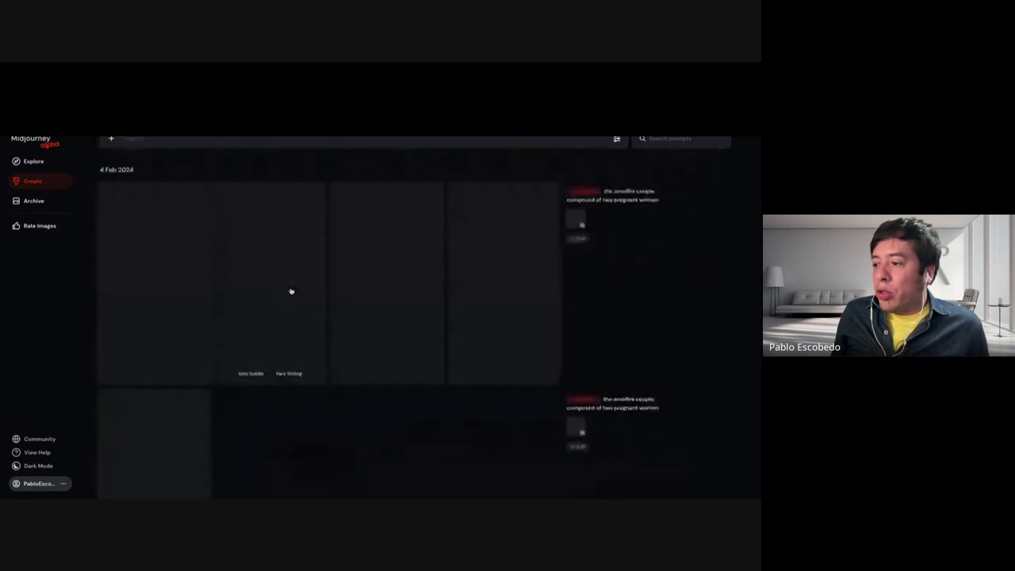
pyautogui.scroll(-5, 290, 291)
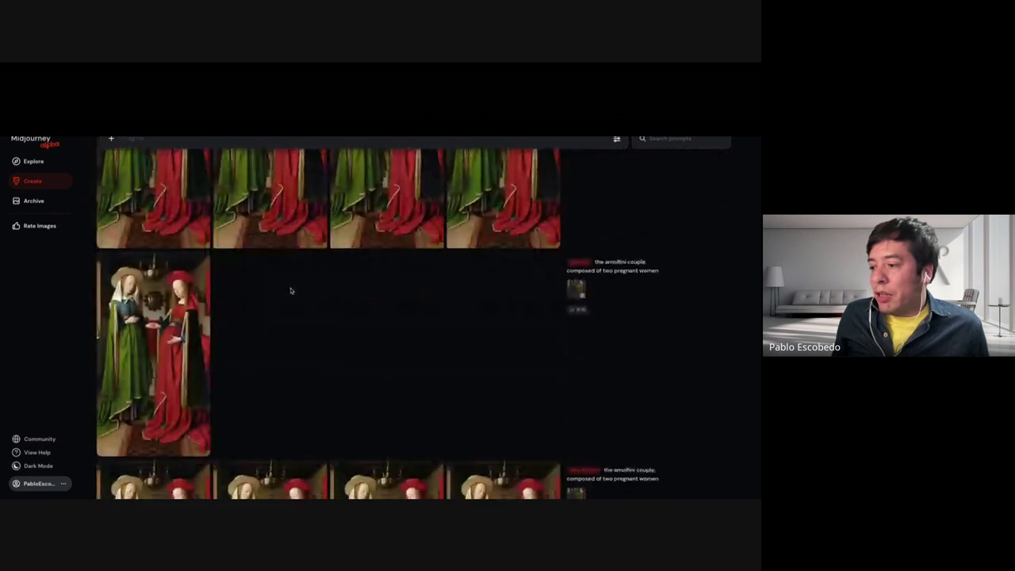
pyautogui.scroll(-10, 291, 291)
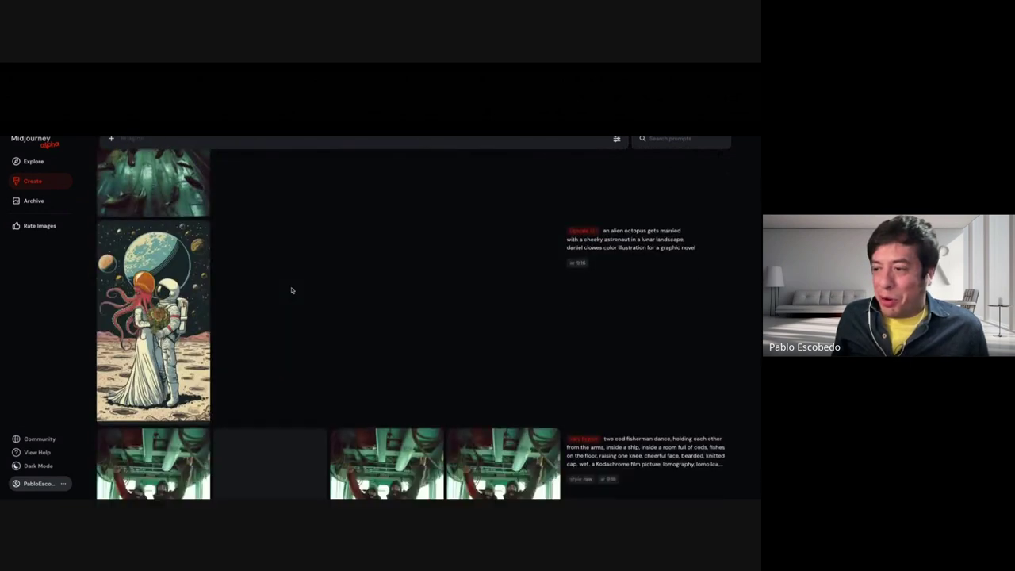
pyautogui.scroll(-10, 291, 290)
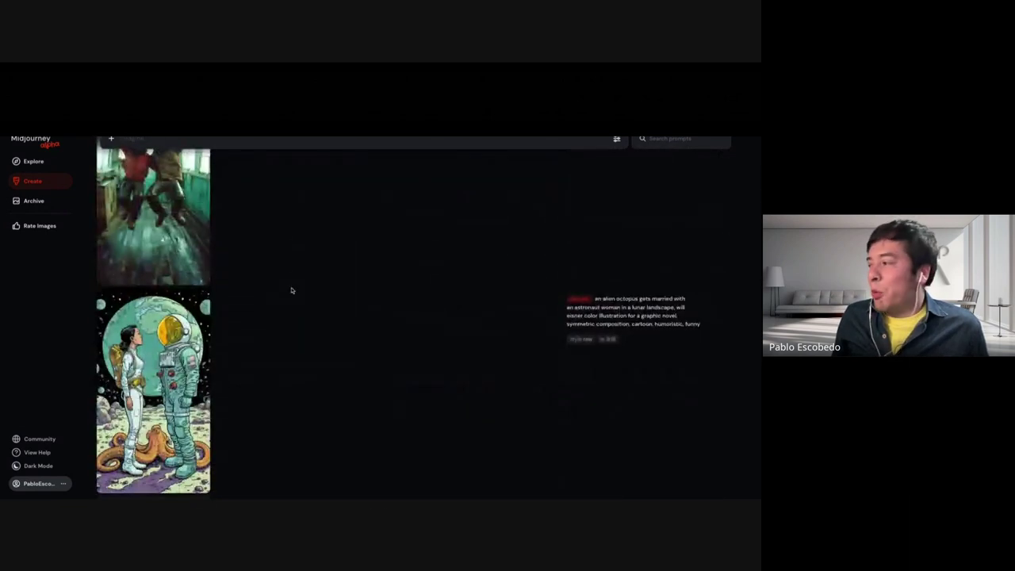
pyautogui.scroll(-5, 290, 290)
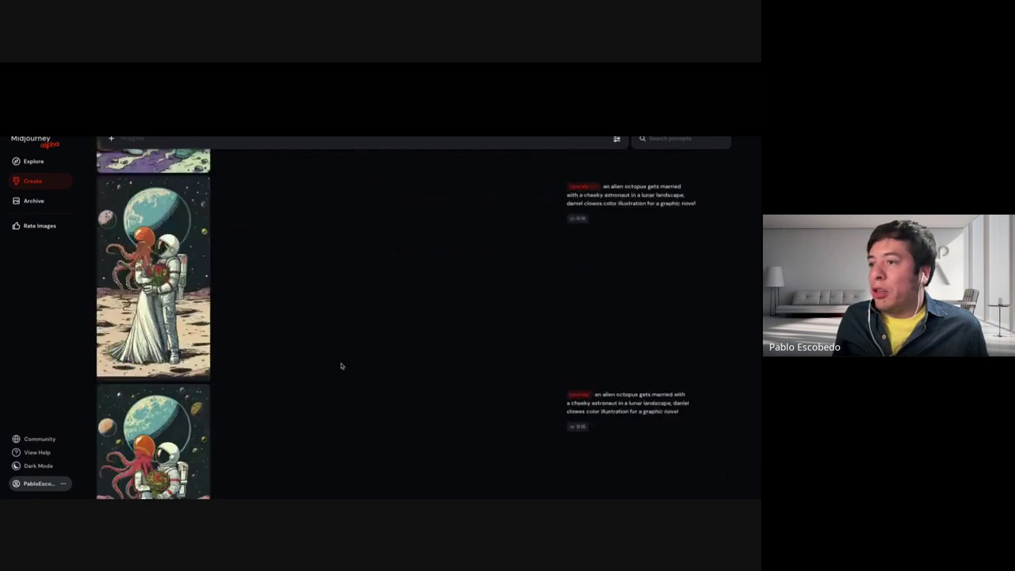
pyautogui.scroll(-5, 341, 365)
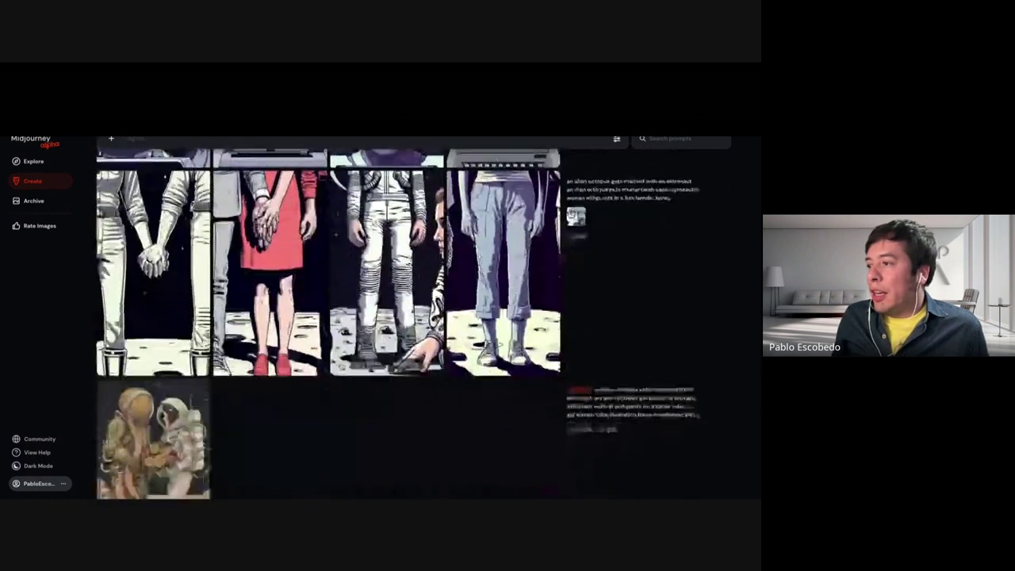
pyautogui.scroll(-5, 572, 374)
pyautogui.scroll(-10, 571, 374)
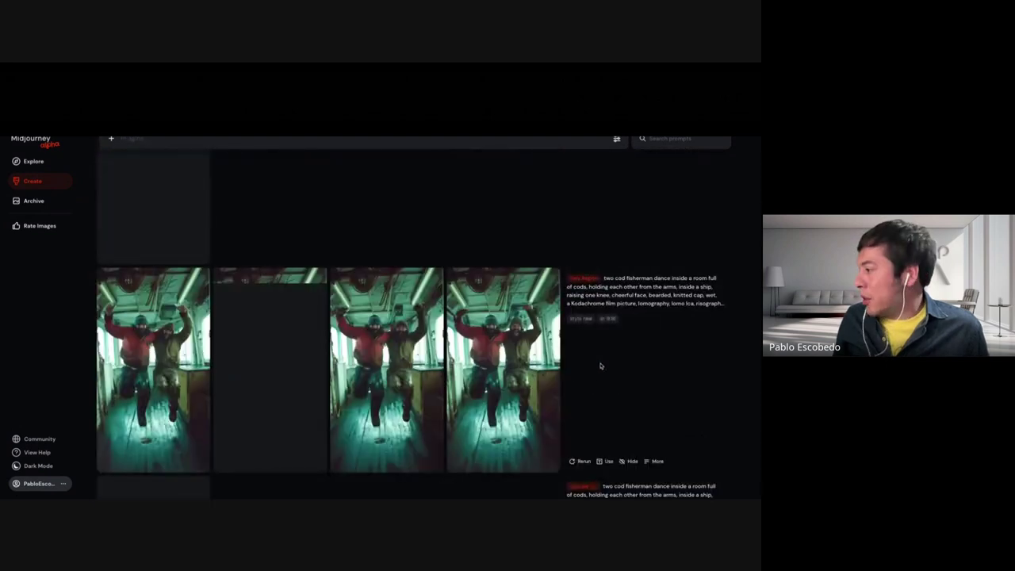
pyautogui.scroll(-1, 591, 372)
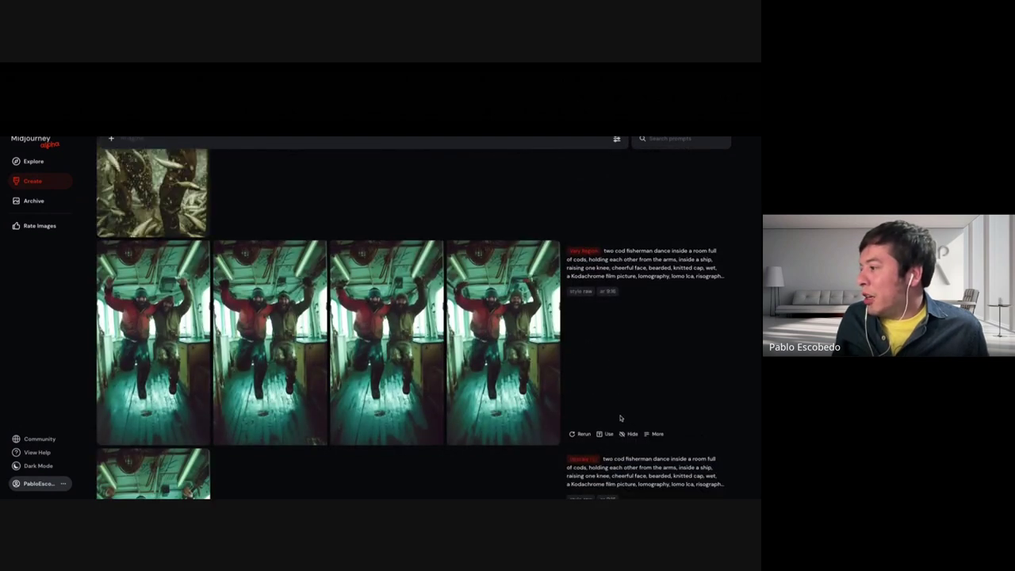
pyautogui.scroll(-8, 620, 418)
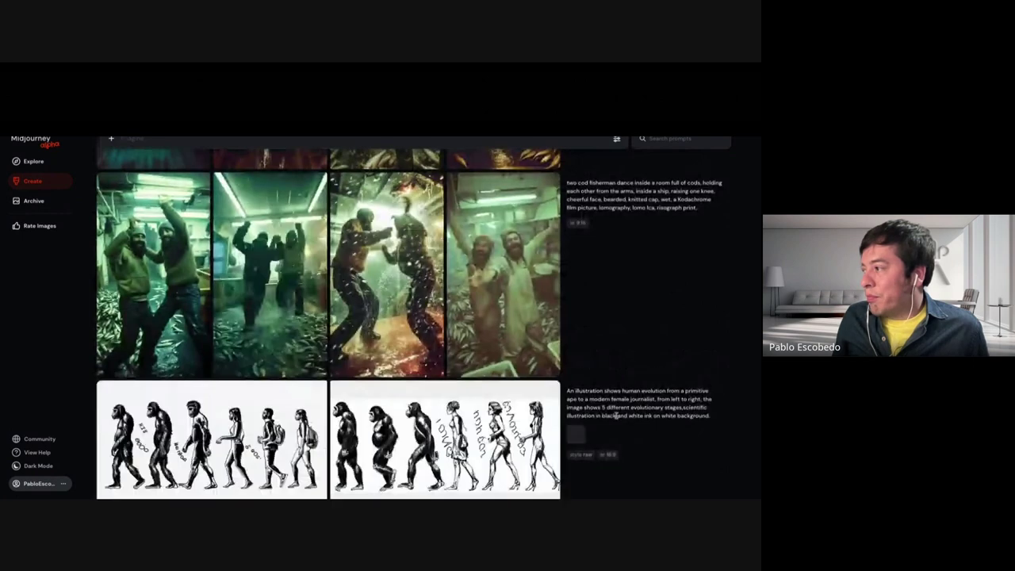
pyautogui.scroll(-15, 616, 415)
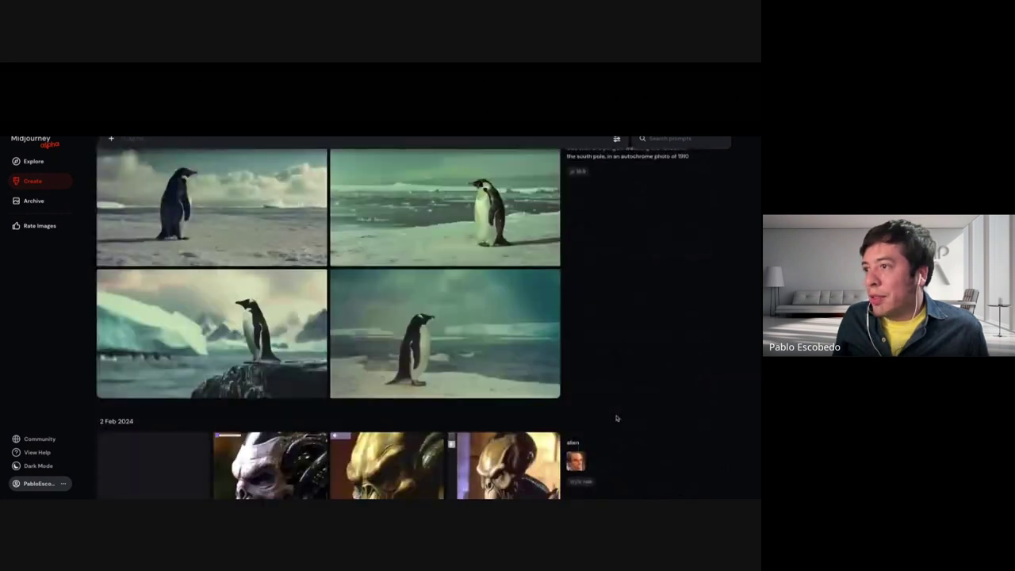
pyautogui.scroll(-15, 616, 418)
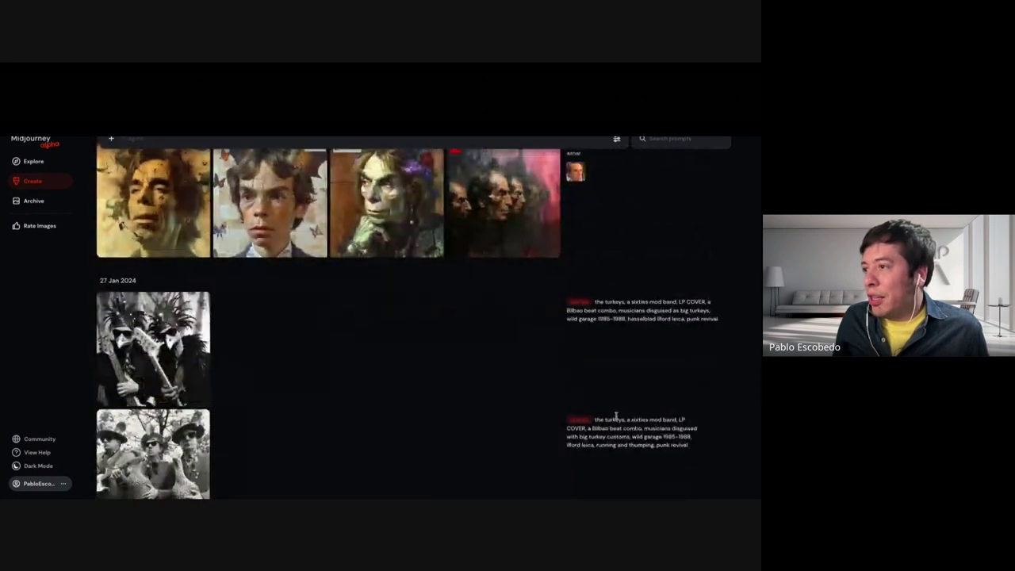
pyautogui.scroll(-5, 616, 415)
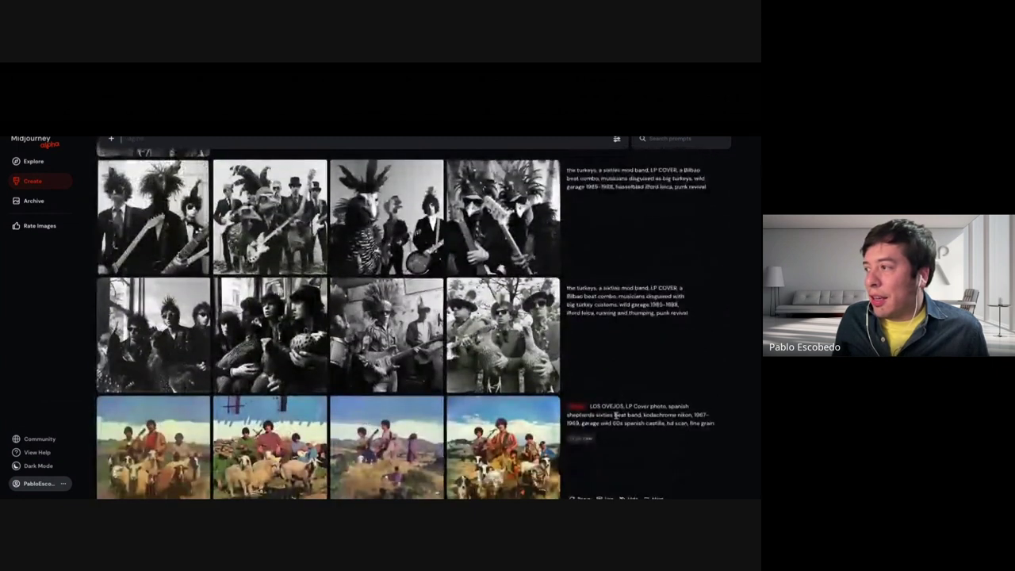
pyautogui.scroll(-5, 615, 415)
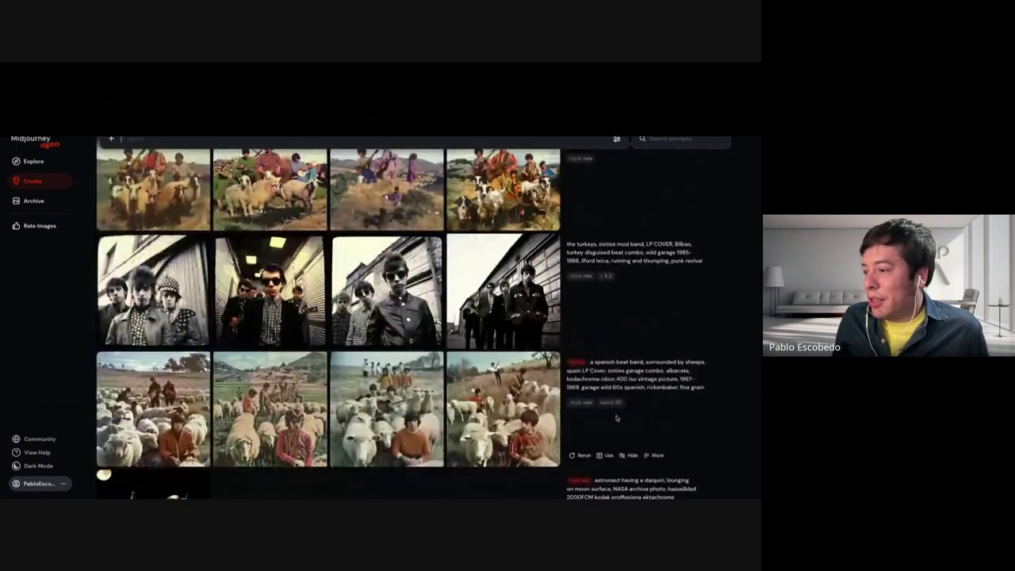
pyautogui.scroll(-5, 615, 418)
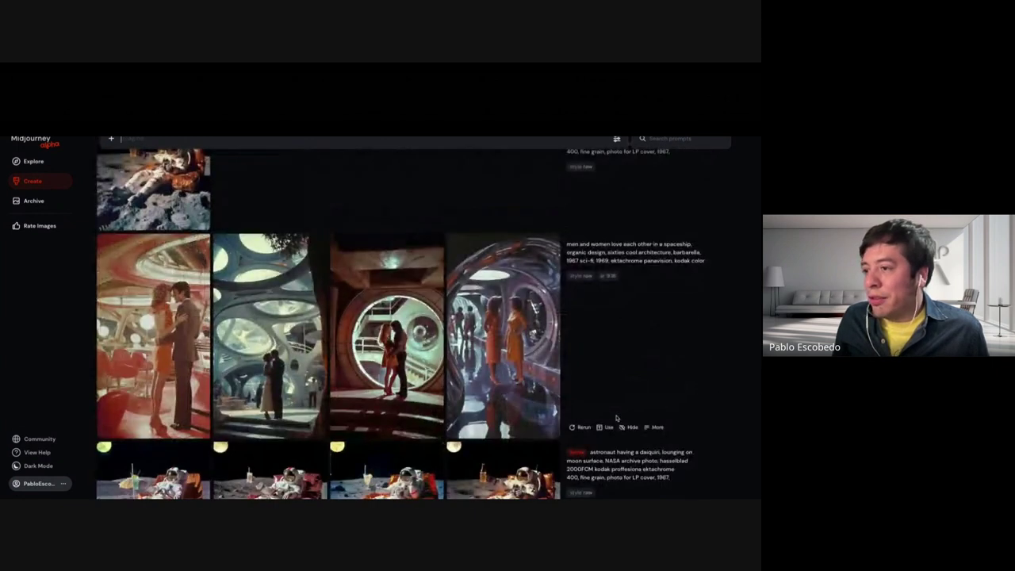
pyautogui.scroll(-10, 616, 418)
pyautogui.scroll(-10, 542, 415)
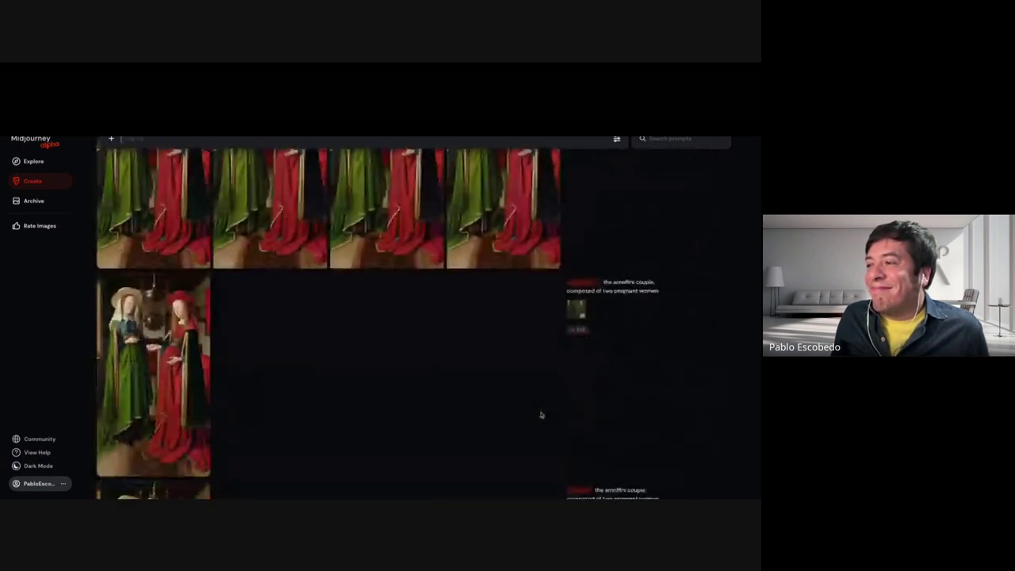
pyautogui.scroll(20, 542, 415)
# Open the image generation settings and set the image size to Square, 1:1
pyautogui.moveTo(103, 217)
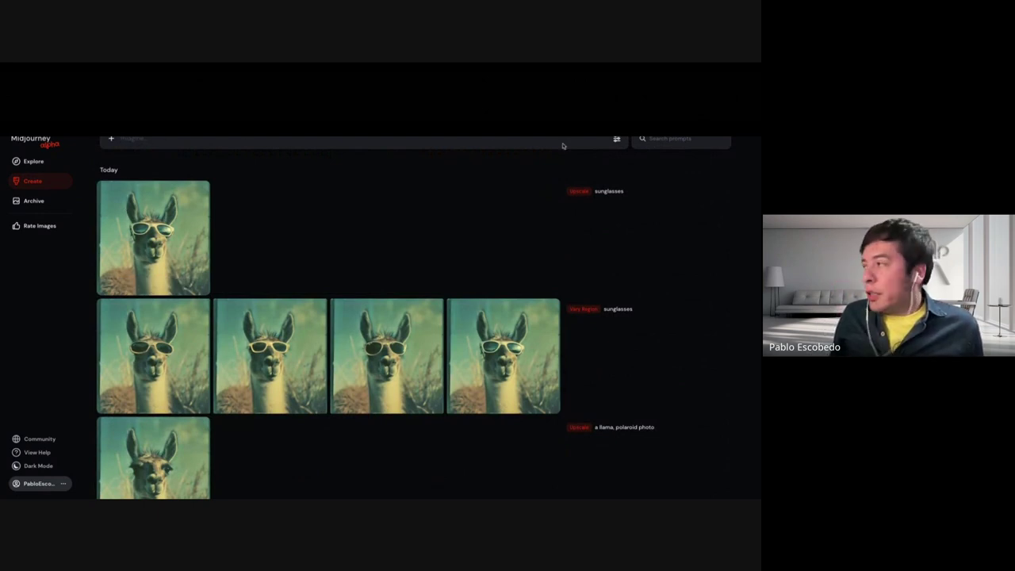
pyautogui.click(617, 139)
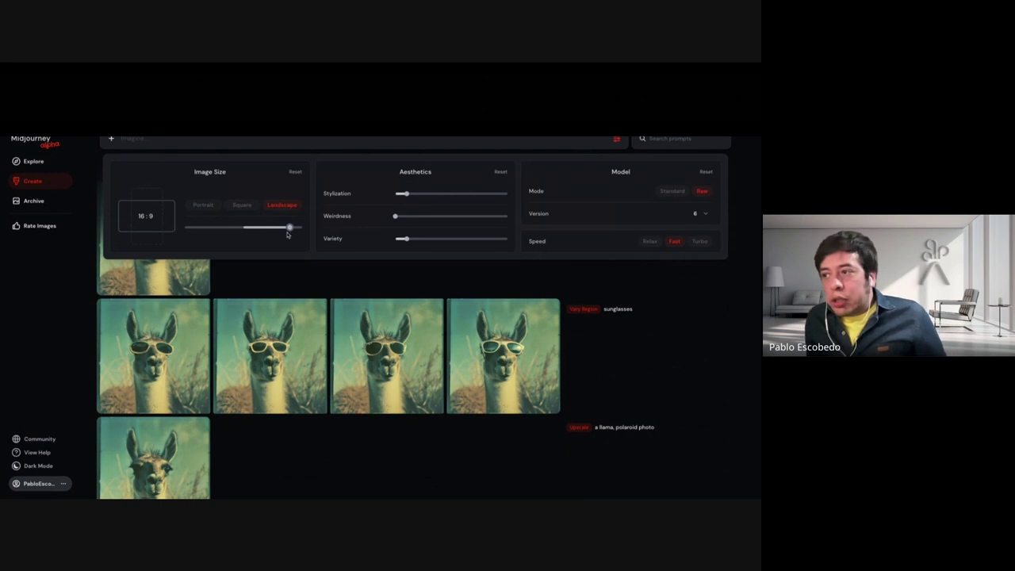
pyautogui.moveTo(289, 231); pyautogui.dragTo(244, 227)
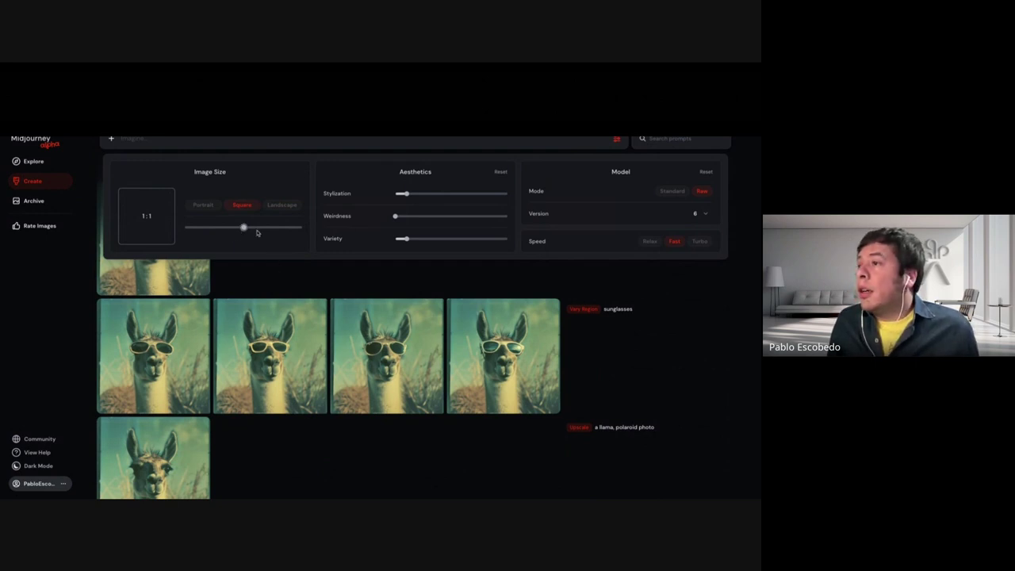
# Read the explanations of the Stylization, Weirdness and Variety parameters in the Aesthetics settings
pyautogui.moveTo(424, 241)
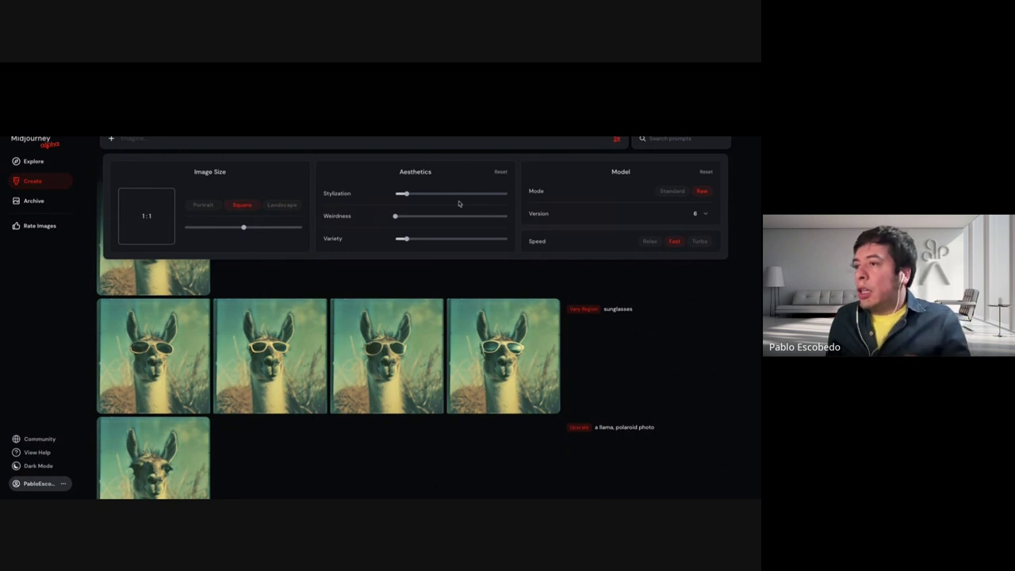
pyautogui.moveTo(460, 200)
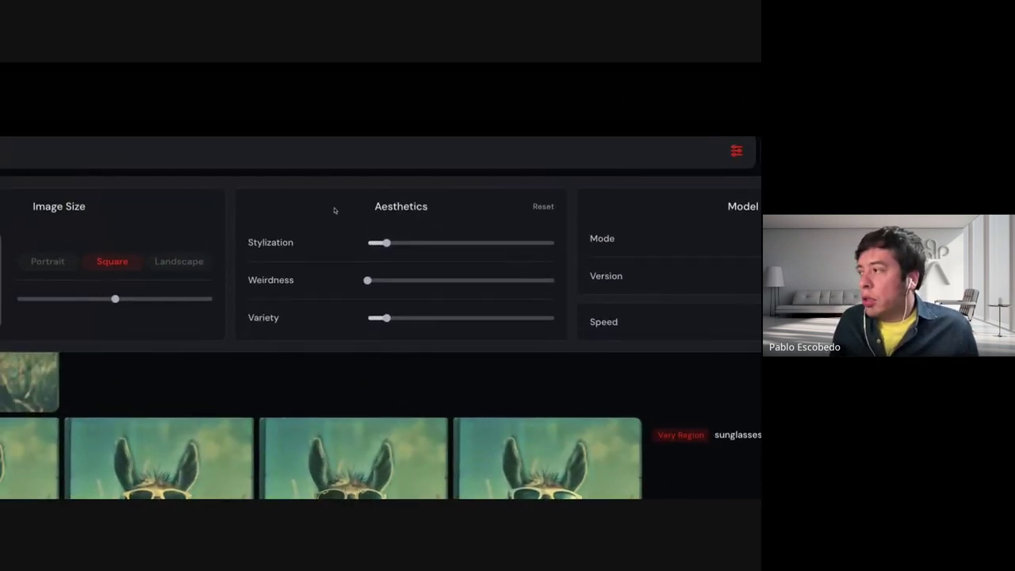
pyautogui.moveTo(257, 247)
pyautogui.moveTo(384, 244)
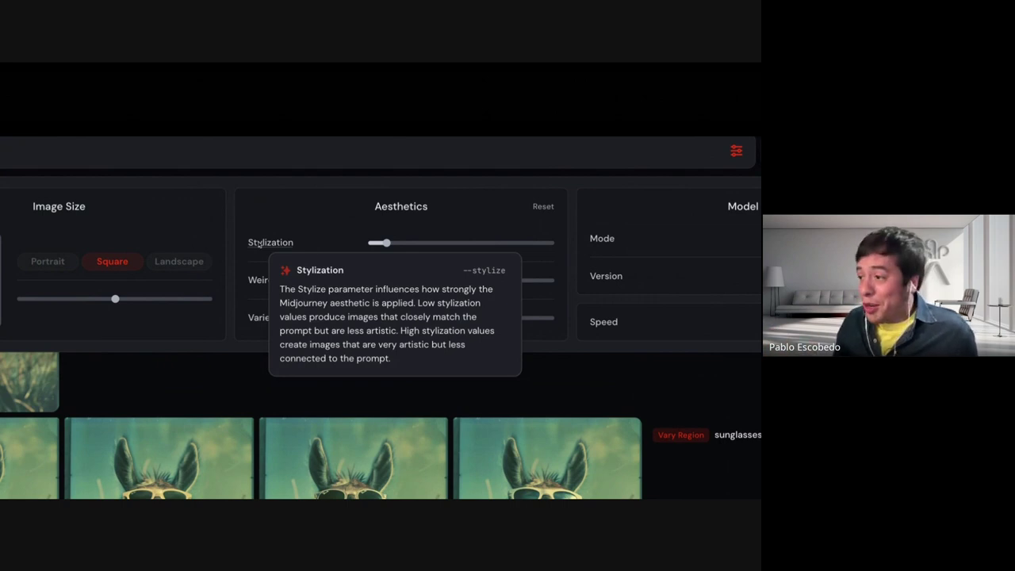
pyautogui.moveTo(256, 279)
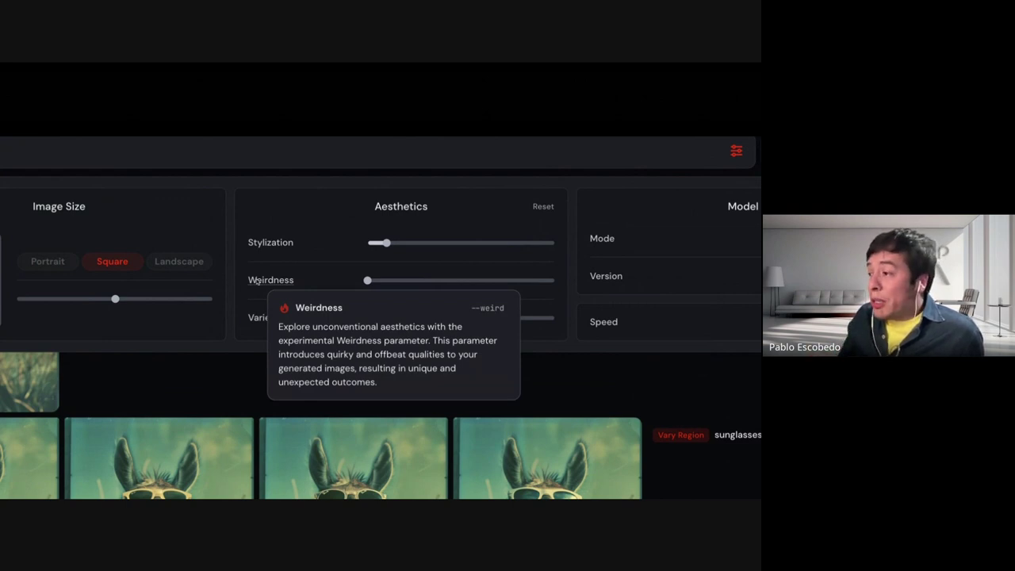
pyautogui.moveTo(367, 280); pyautogui.dragTo(325, 279)
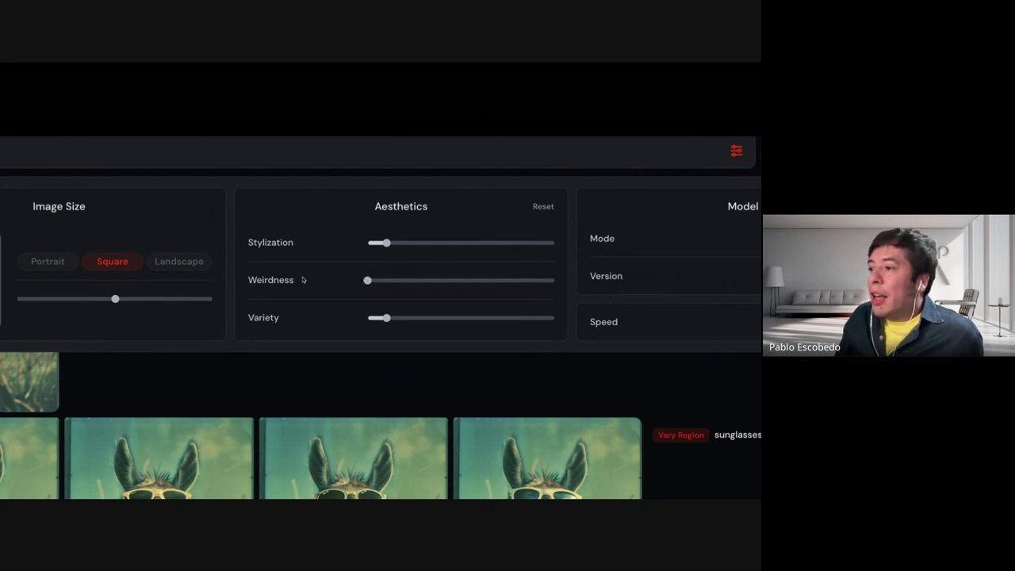
pyautogui.moveTo(275, 280)
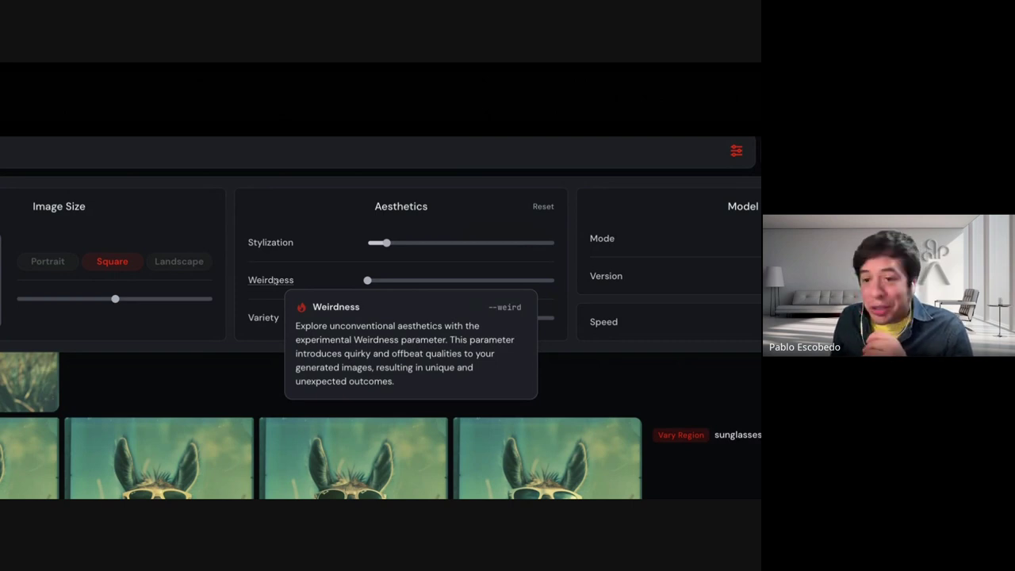
pyautogui.moveTo(256, 319)
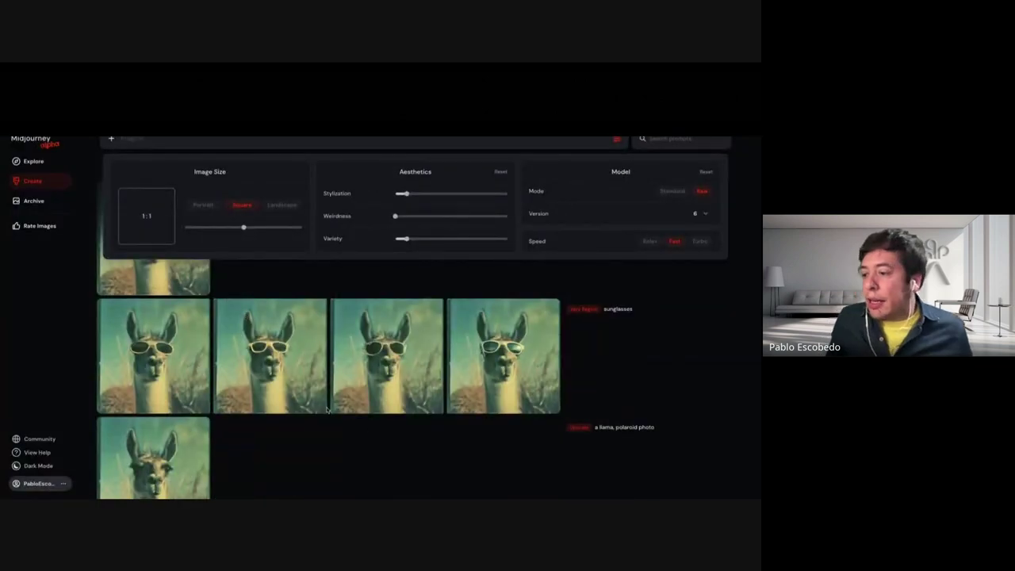
pyautogui.scroll(-4, 327, 410)
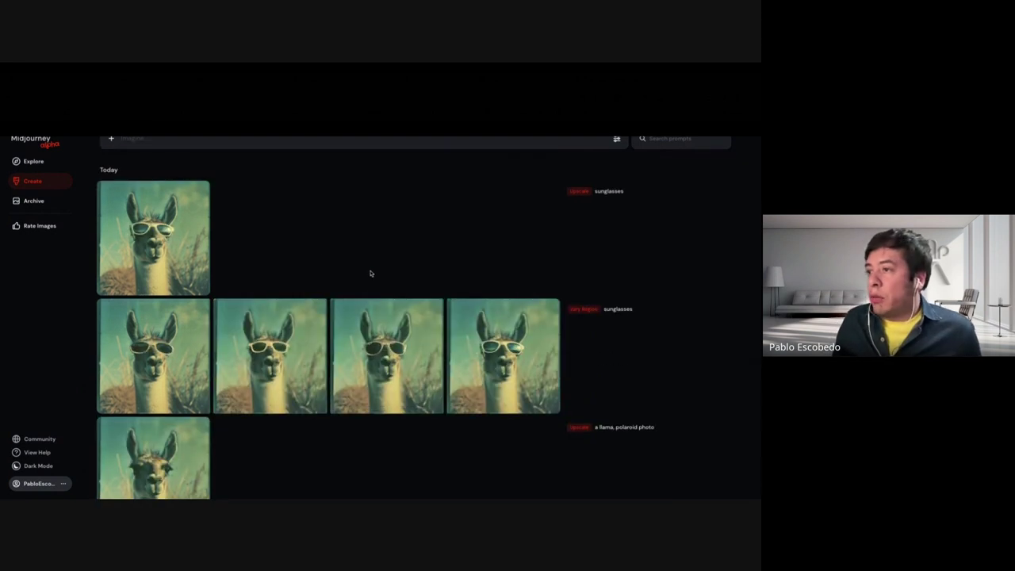
# Raise Variety to about 40% of its range and enter the prompt "a llama, polaroid photo"
pyautogui.click(617, 139)
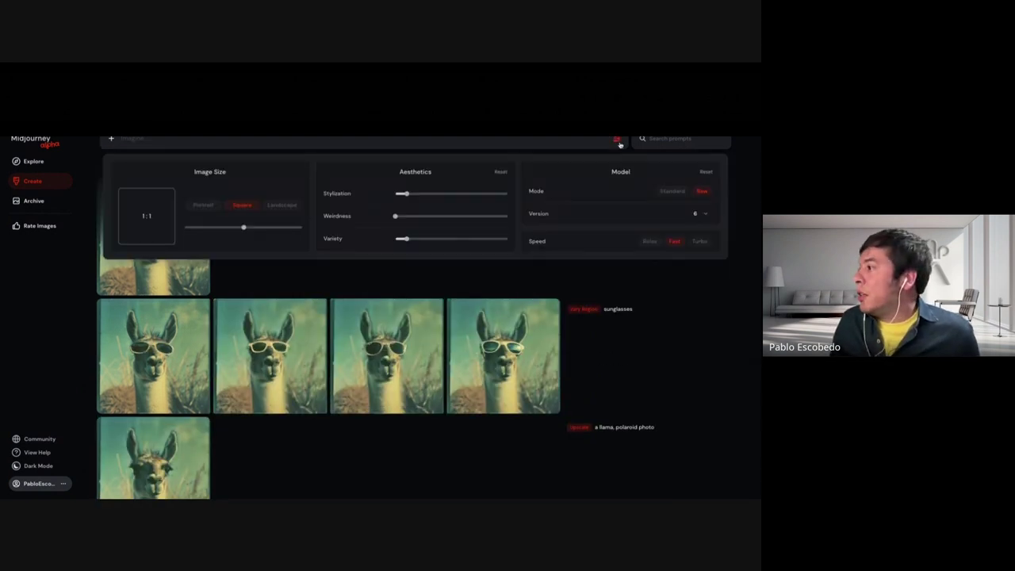
pyautogui.moveTo(404, 238)
pyautogui.moveTo(409, 241); pyautogui.dragTo(440, 240)
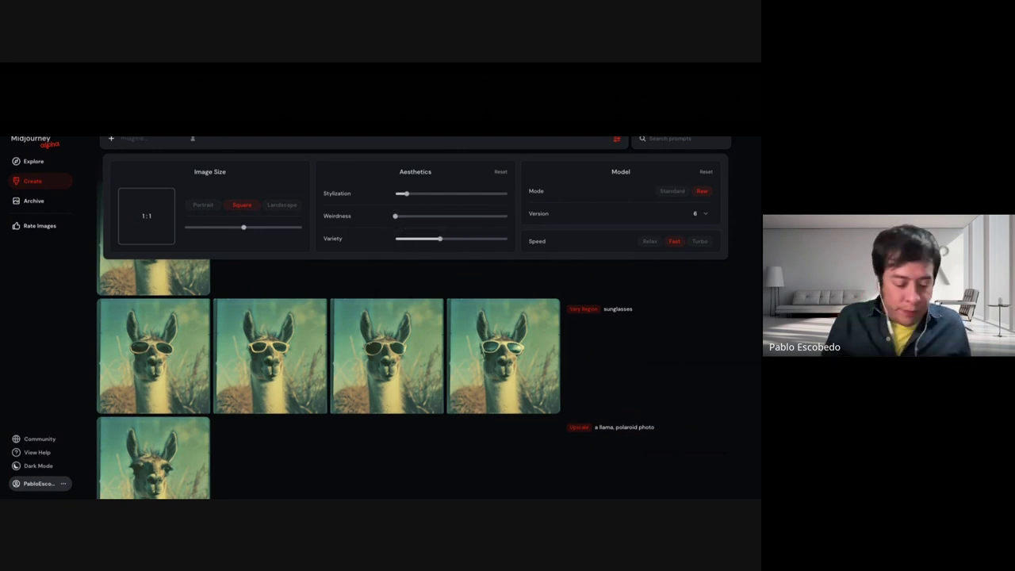
pyautogui.write('a llama,')
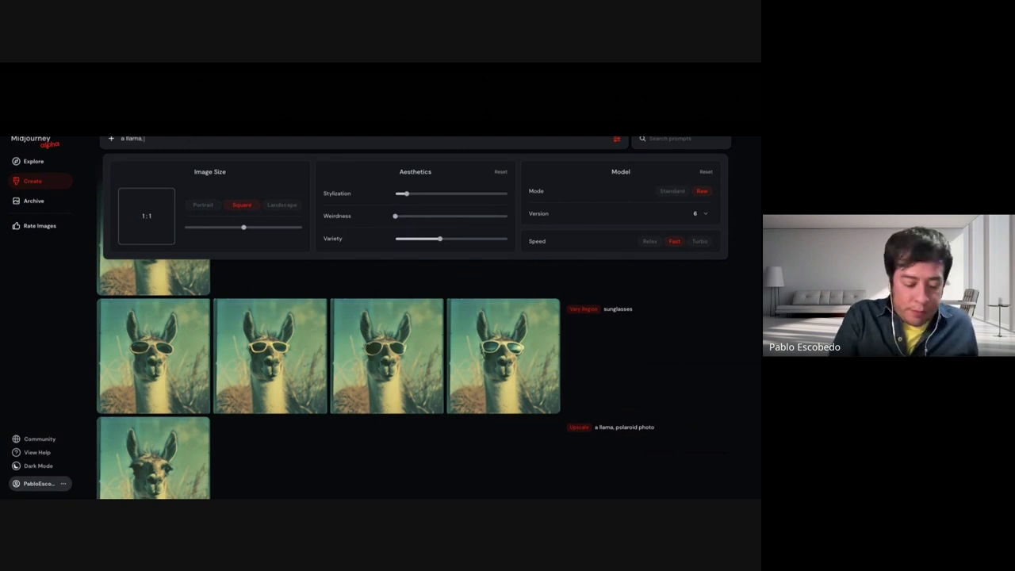
pyautogui.write(' polaroid photo')
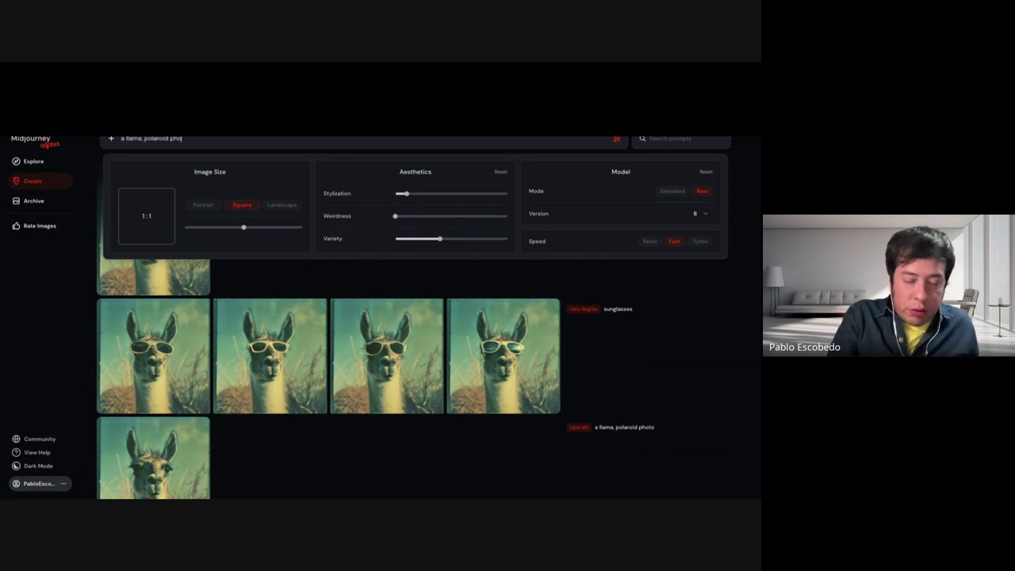
# Set the generation speed to Turbo and lower Stylization to its minimum
pyautogui.click(699, 241)
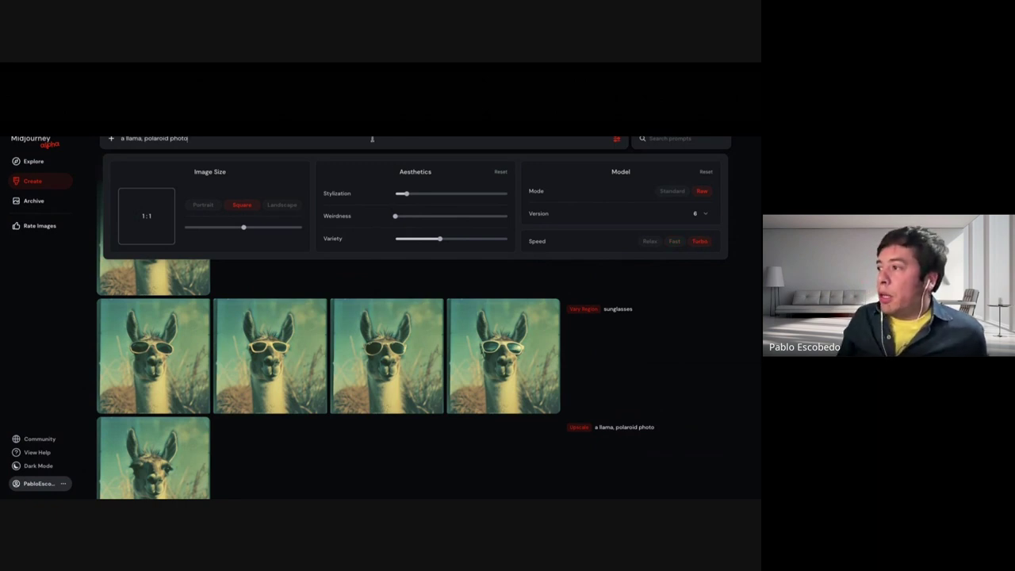
pyautogui.moveTo(403, 194); pyautogui.dragTo(395, 194)
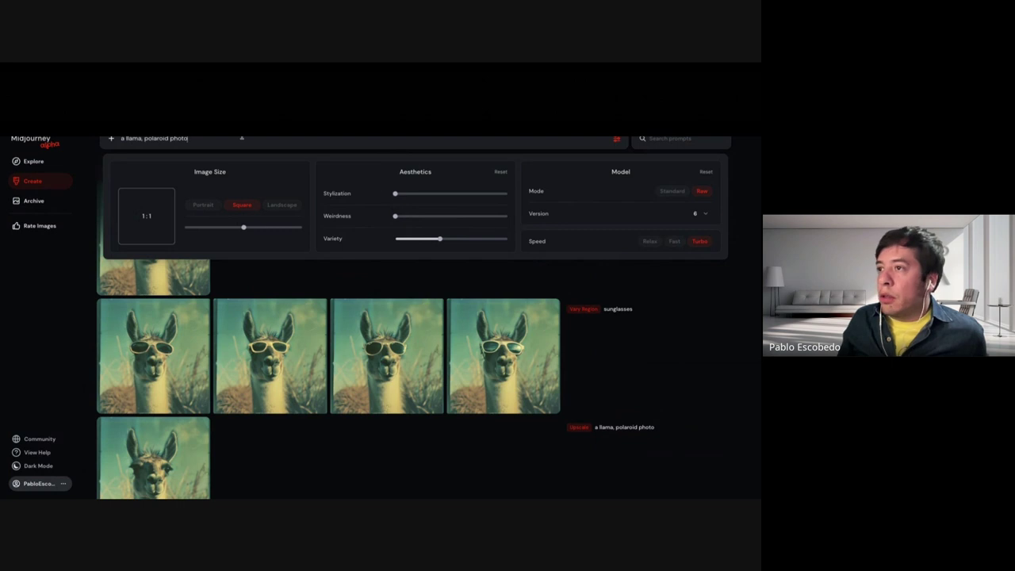
# Generate images from the llama polaroid prompt and read the explanation of the Mode setting
pyautogui.press('Return')
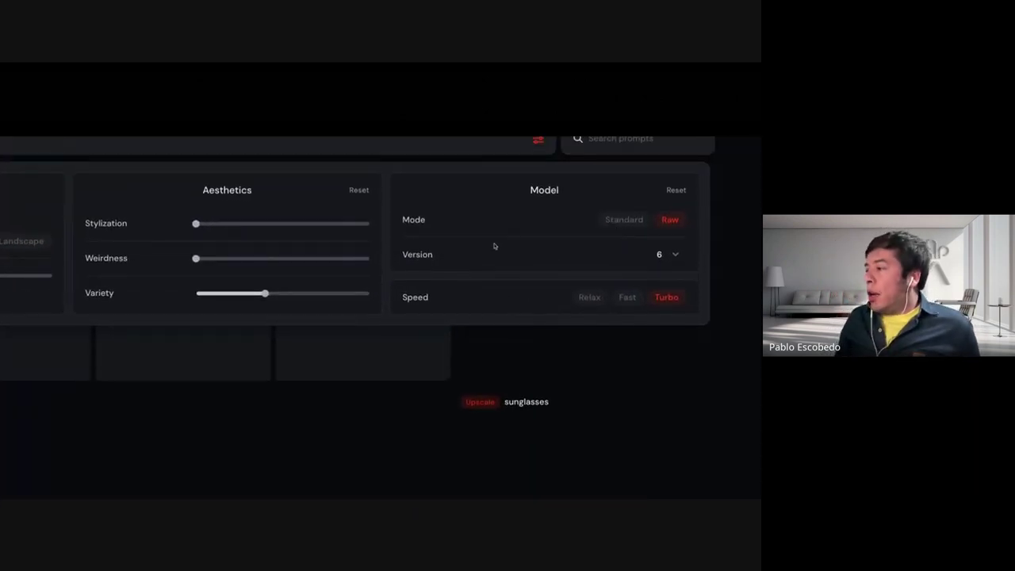
pyautogui.scroll(1, 495, 244)
pyautogui.moveTo(421, 232)
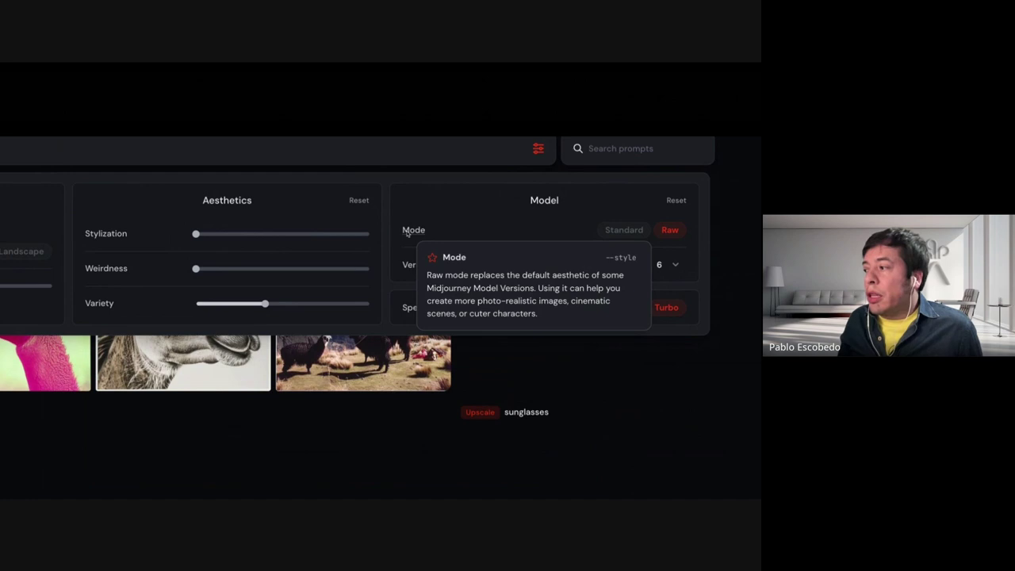
# Toggle the model mode to Standard and back to Raw, and review the available model versions
pyautogui.click(626, 230)
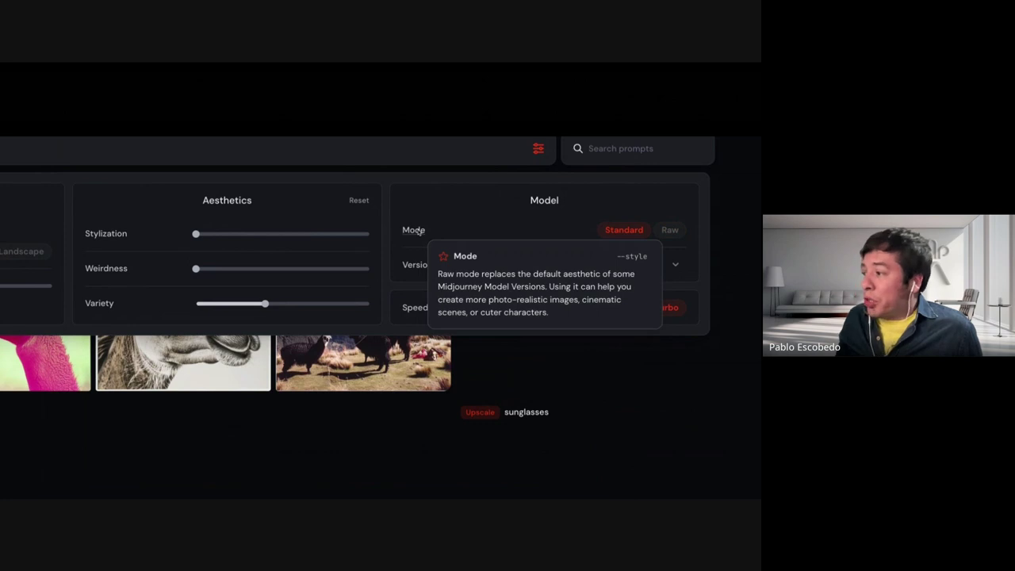
pyautogui.click(669, 230)
pyautogui.click(675, 265)
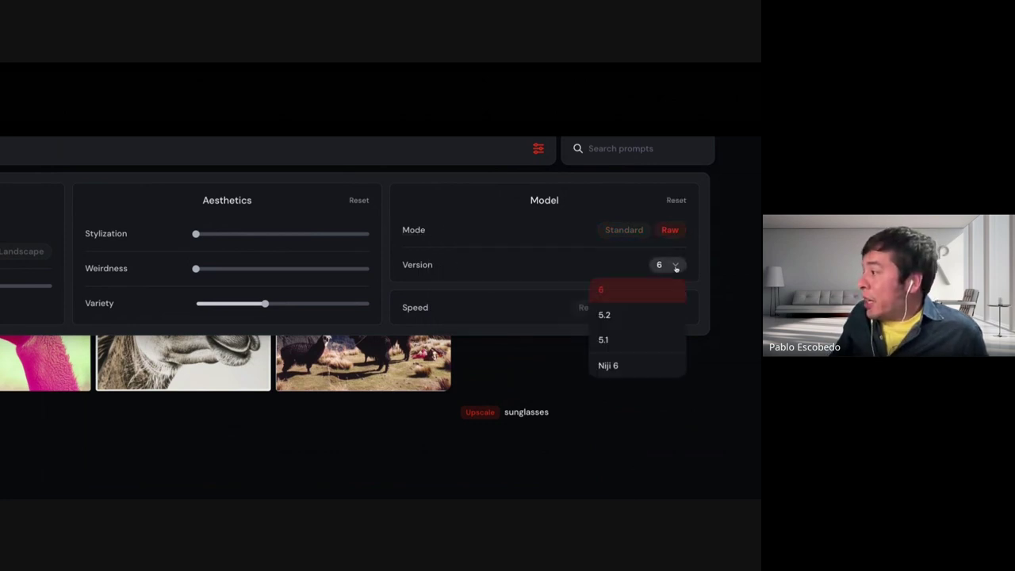
pyautogui.scroll(-1, 661, 351)
pyautogui.scroll(1, 660, 350)
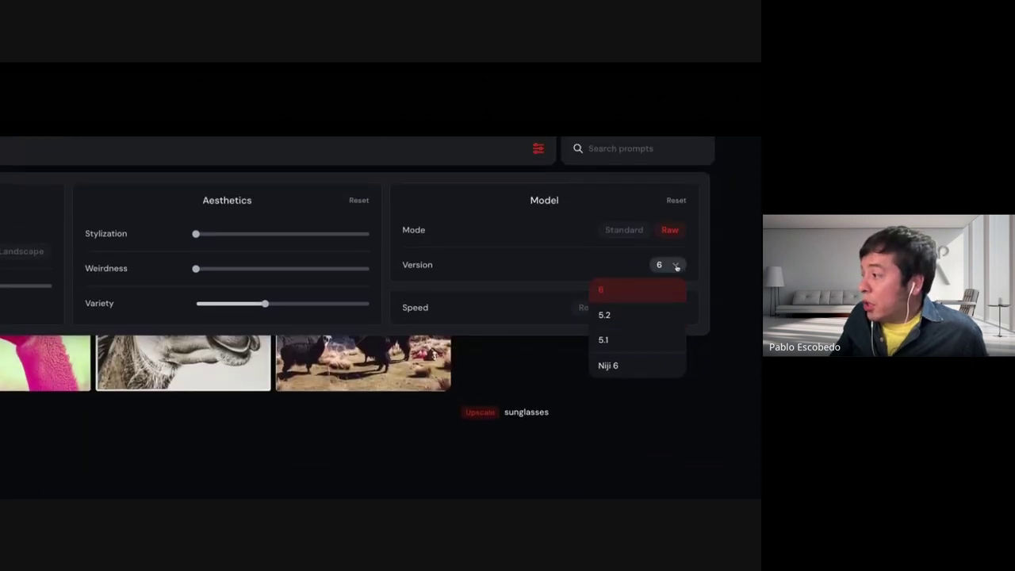
pyautogui.click(678, 267)
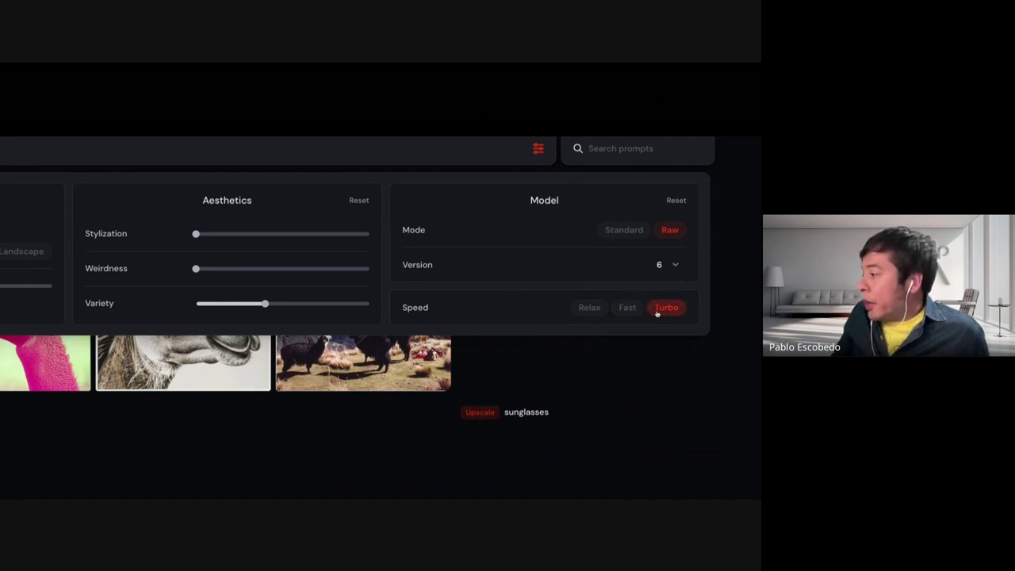
# Close the generation settings and view the new llama polaroid images one by one at full size
pyautogui.click(536, 151)
pyautogui.hscroll(-3, 529, 250)
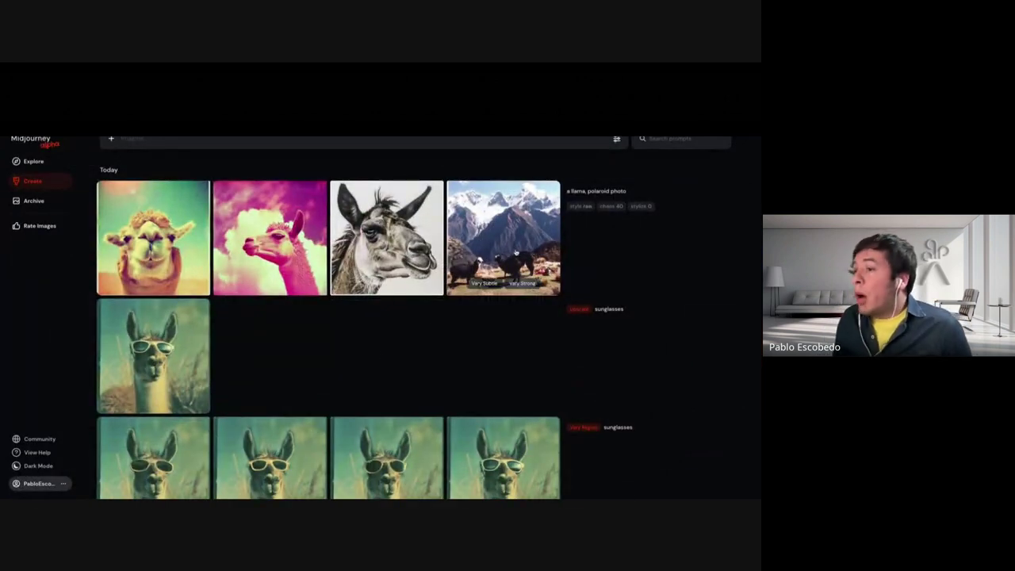
pyautogui.click(183, 231)
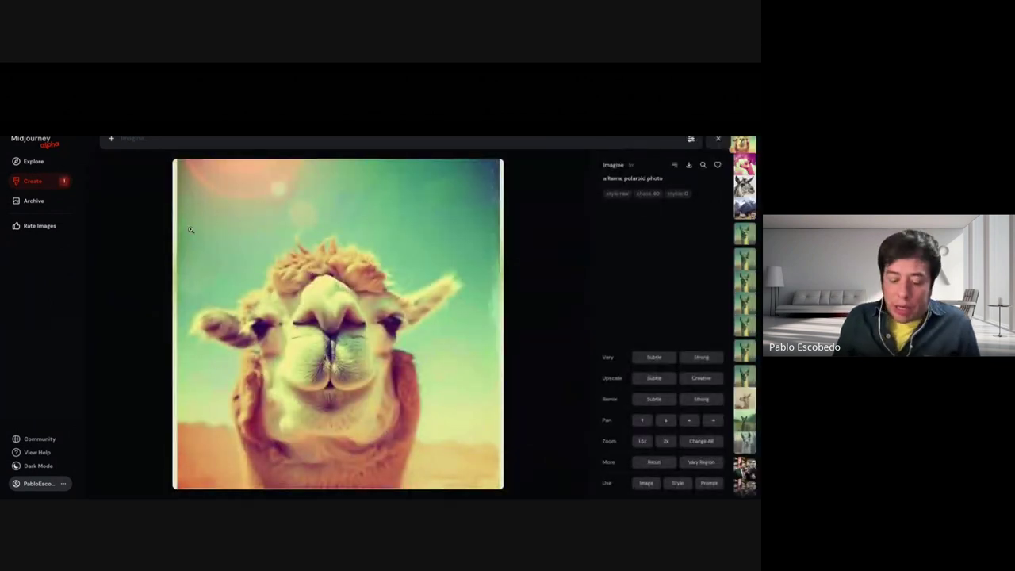
pyautogui.press('Down')
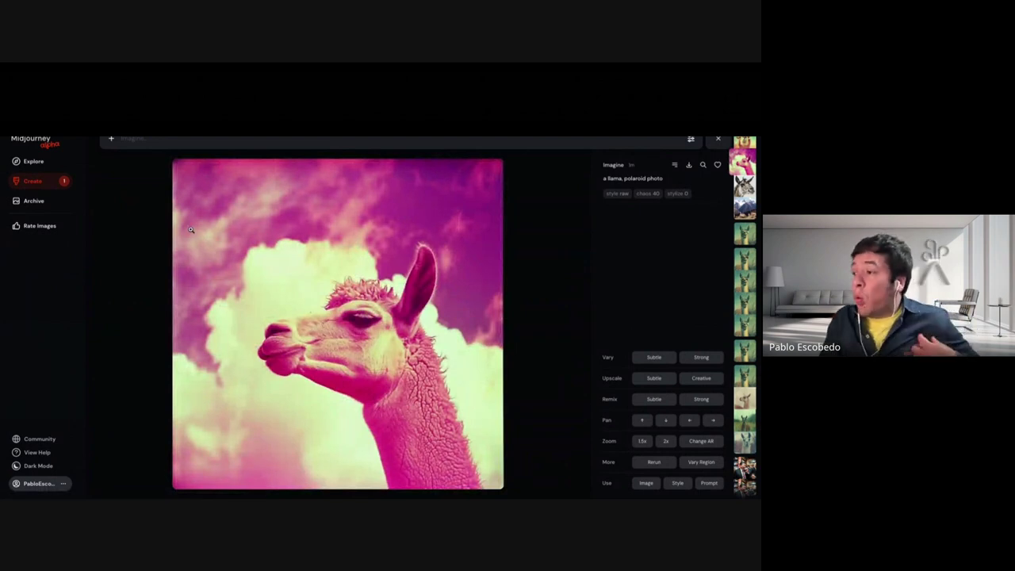
pyautogui.press('Down')
pyautogui.press('Up')
pyautogui.press('Down')
pyautogui.press('Down')
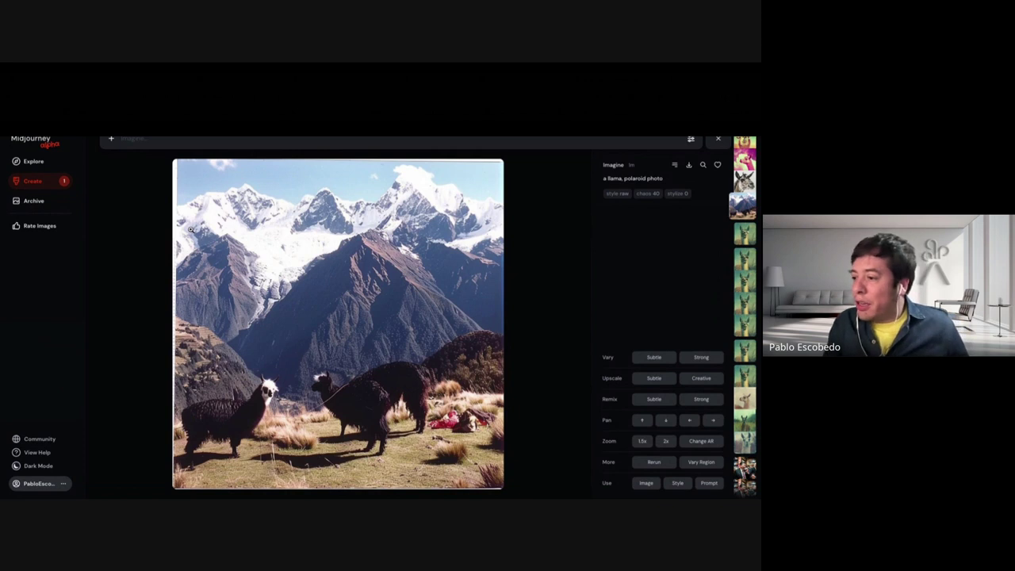
pyautogui.press('Escape')
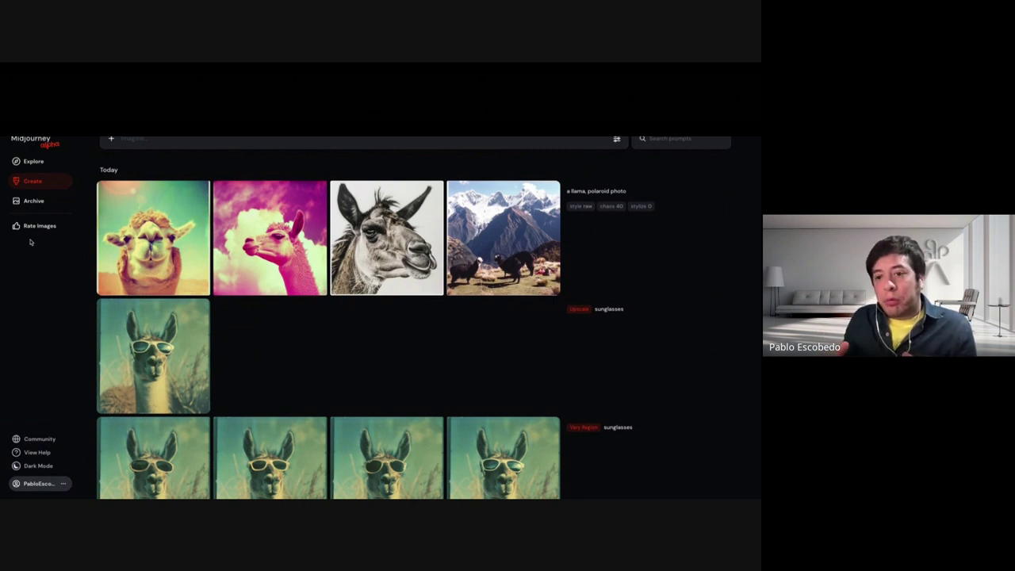
# Look at the Archive of past images, and search the Explore gallery for "llama"
pyautogui.click(35, 202)
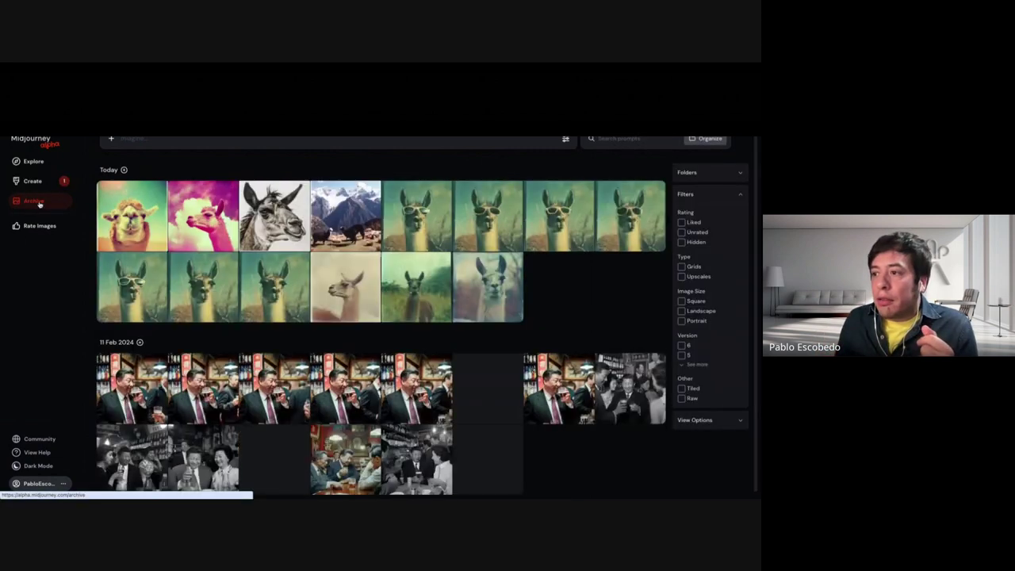
pyautogui.click(32, 164)
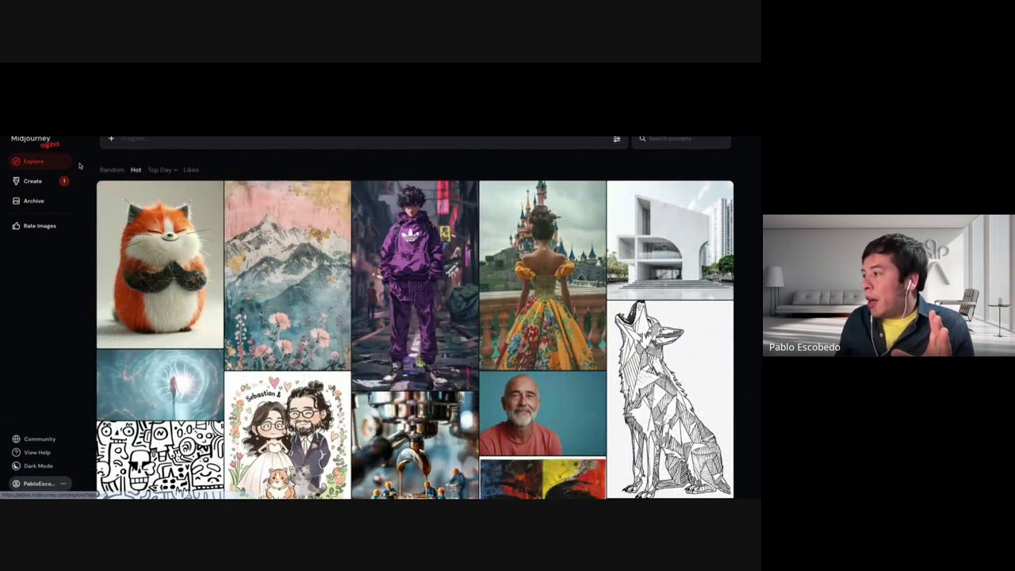
pyautogui.click(660, 141)
pyautogui.write('llama')
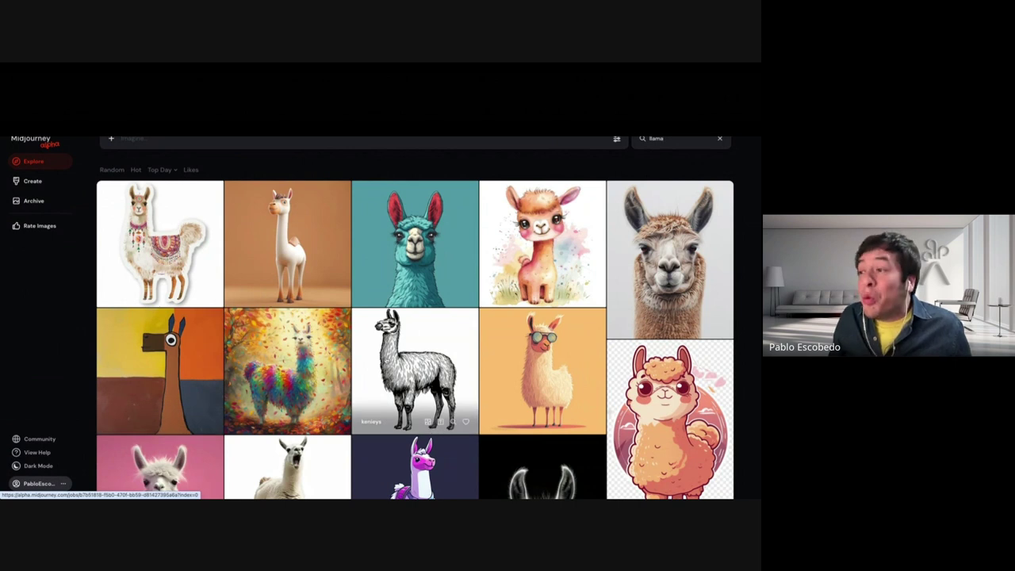
# Open the 3D llama on an orange background and read the prompts through to the detailed light brown llama portrait
pyautogui.click(296, 225)
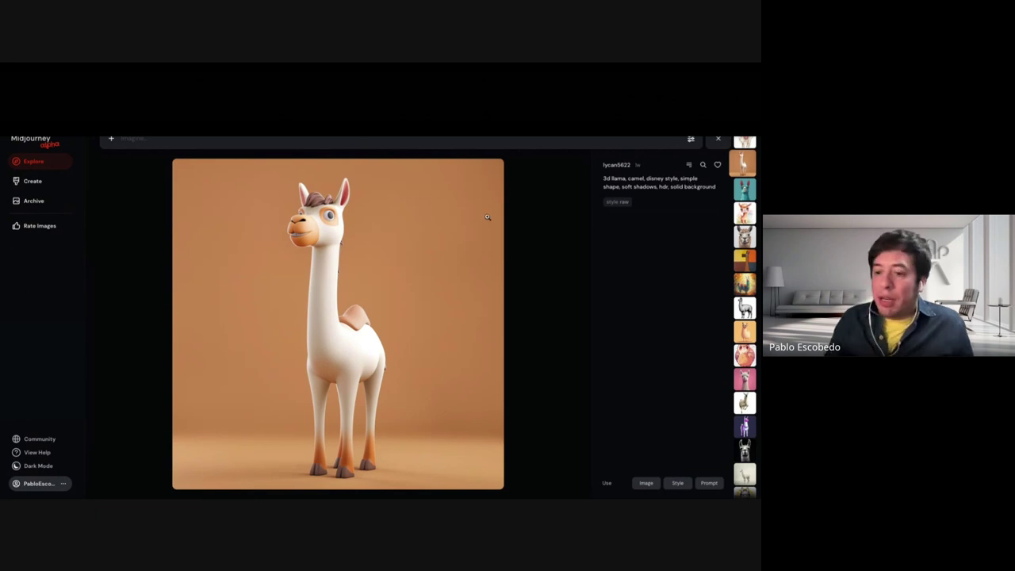
pyautogui.press('Down')
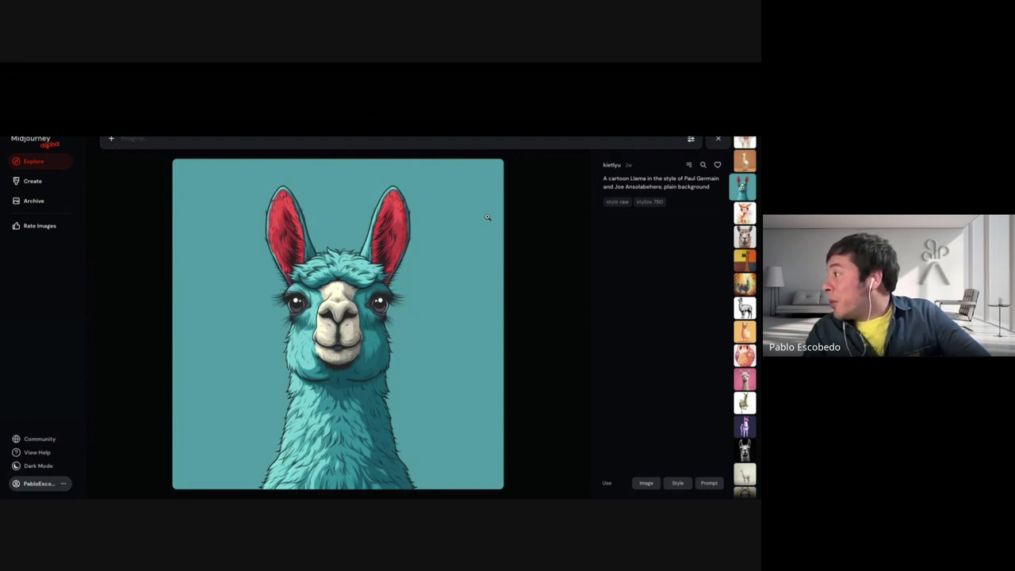
pyautogui.press('Down')
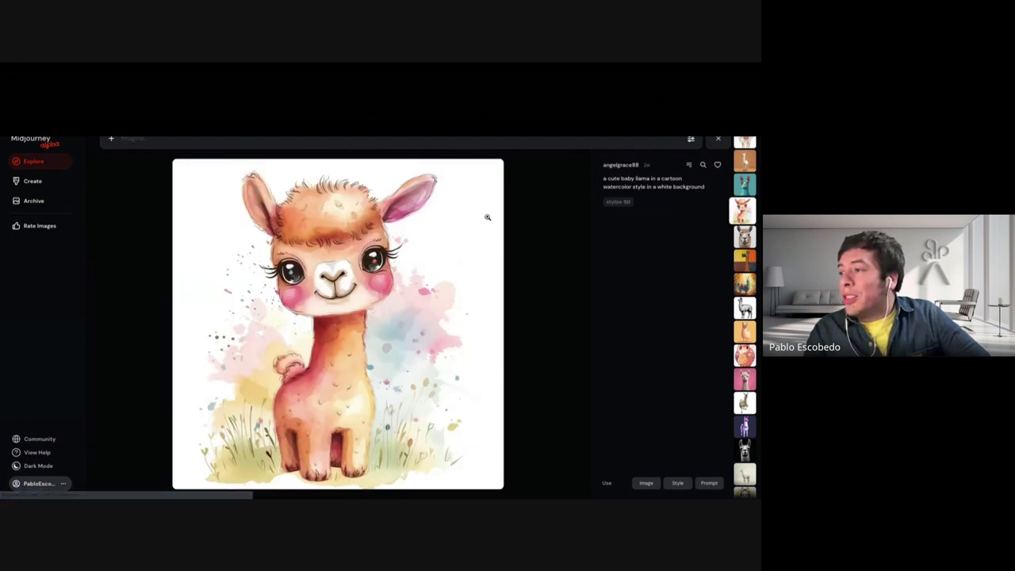
pyautogui.press('Down')
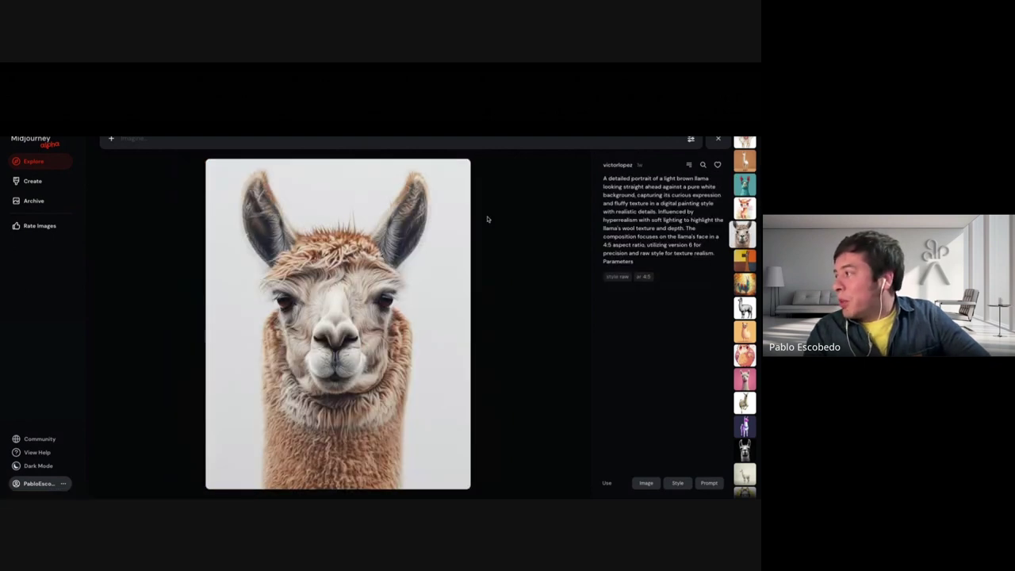
pyautogui.press('Up')
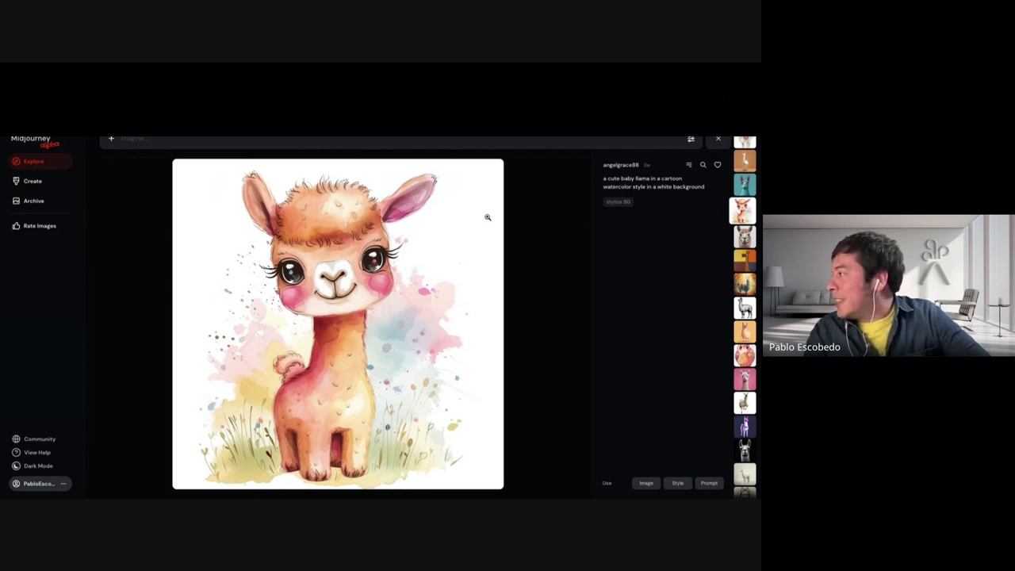
pyautogui.press('Down')
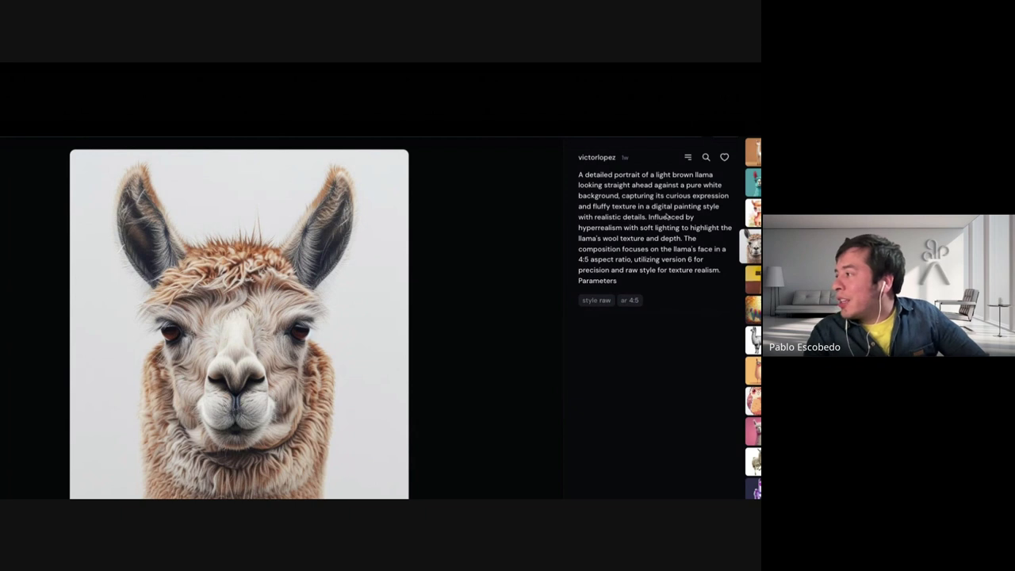
pyautogui.scroll(-1, 666, 216)
pyautogui.scroll(-1, 666, 215)
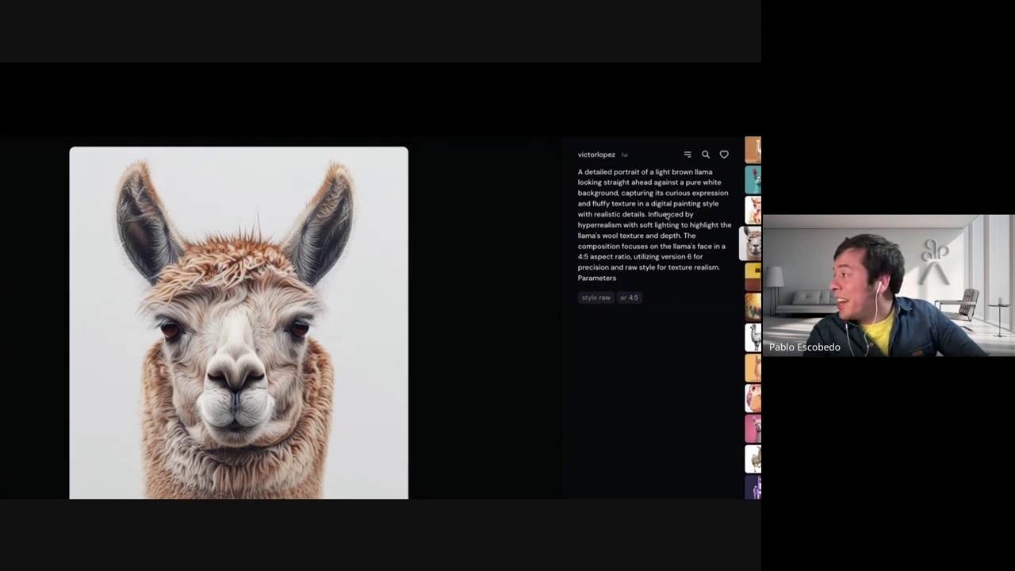
pyautogui.scroll(-2, 667, 215)
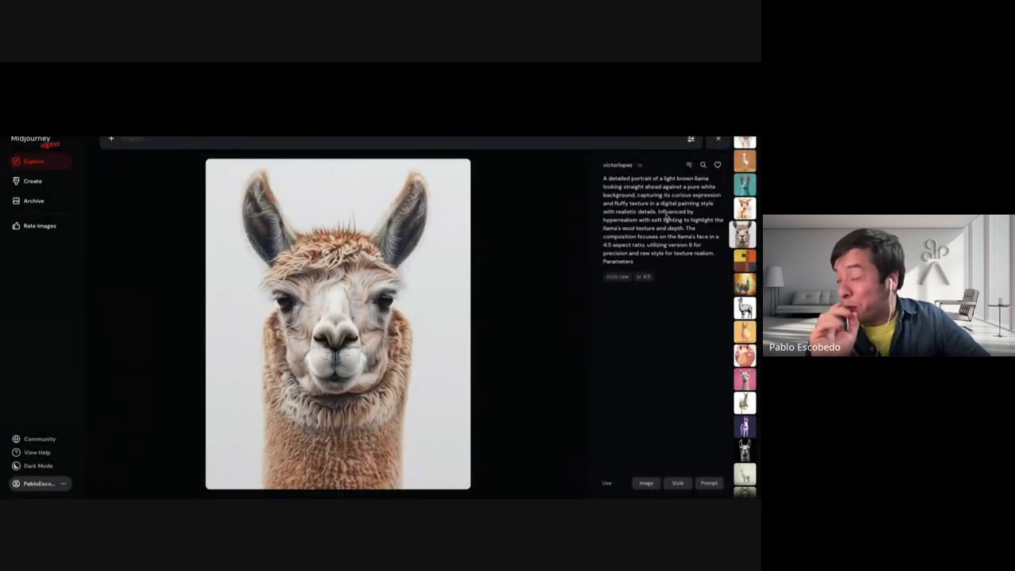
# Examine the following llama images and their prompts, through to the fluffy llama with a golden coat
pyautogui.scroll(-4, 418, 322)
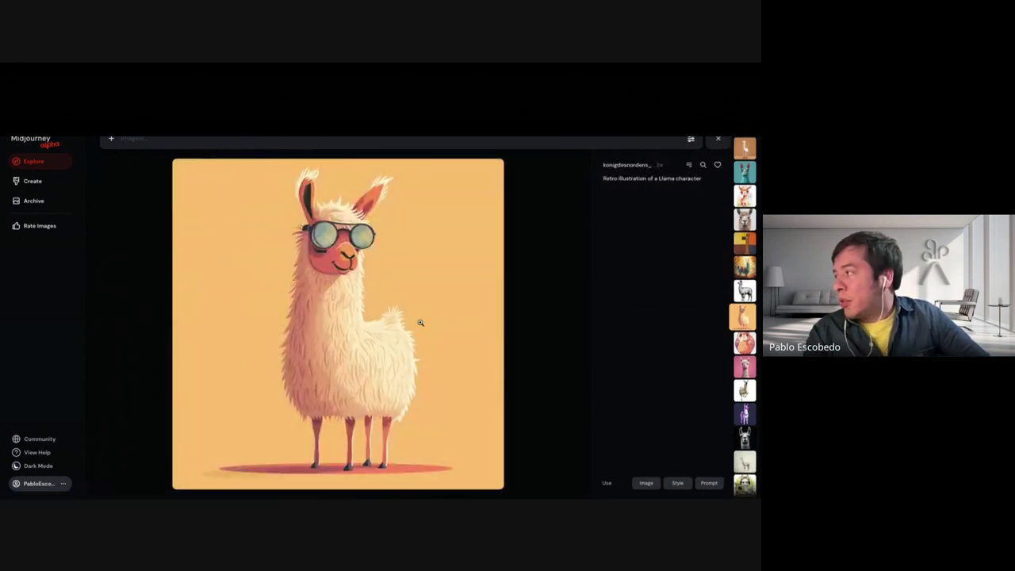
pyautogui.scroll(-2, 420, 322)
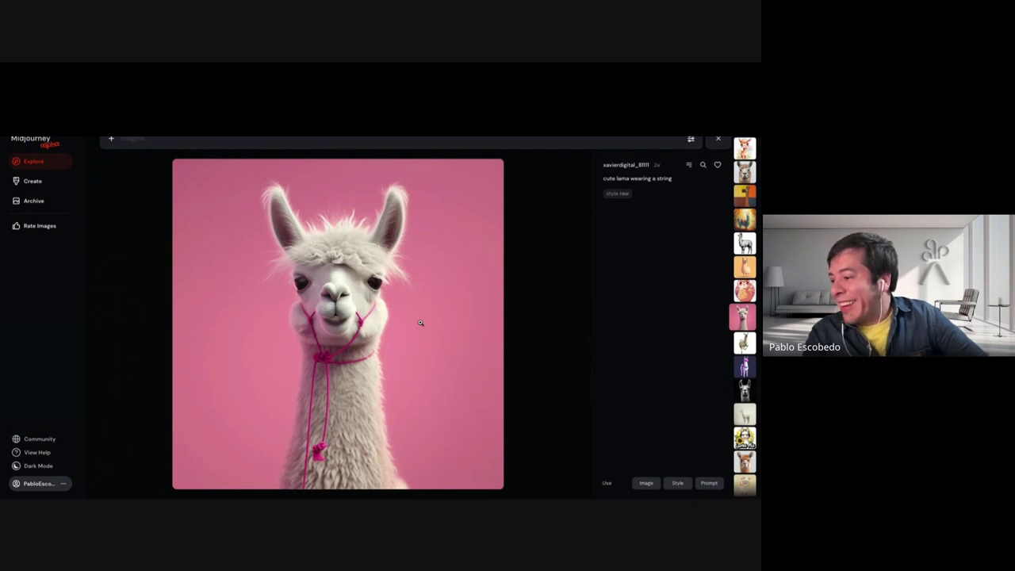
pyautogui.press('Down')
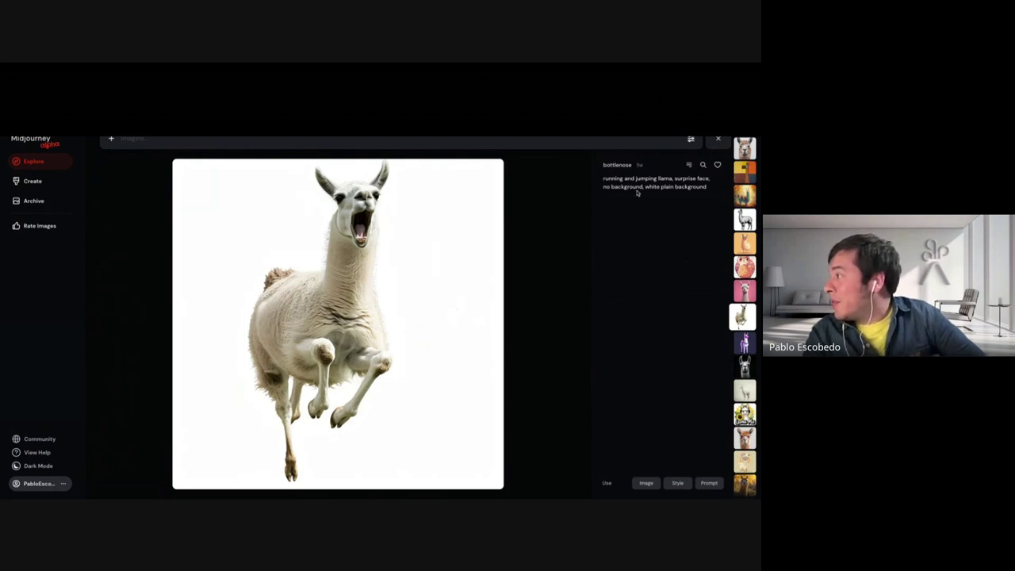
pyautogui.press('Down')
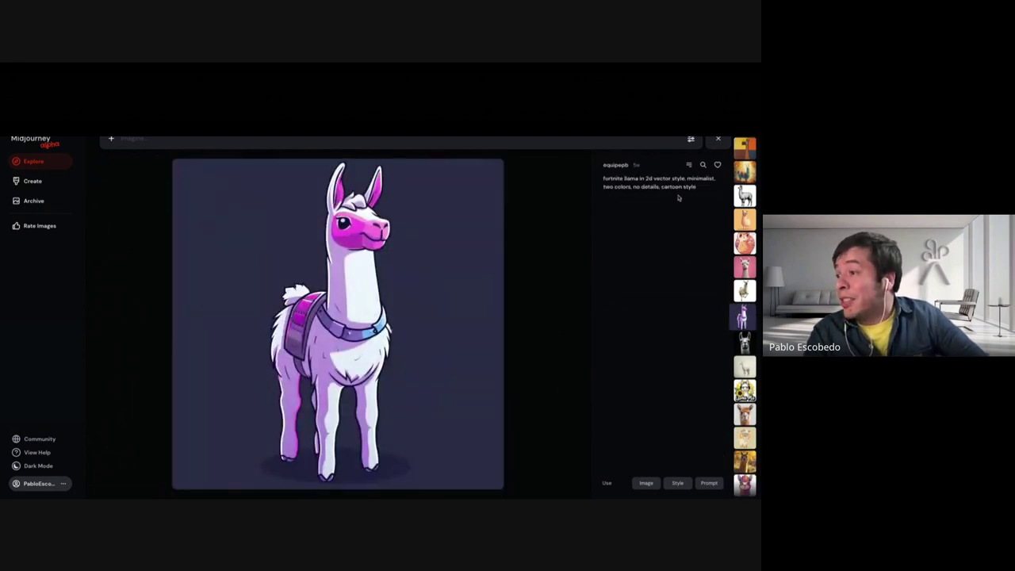
pyautogui.press('Down')
pyautogui.press('Down')
pyautogui.press('Down')
pyautogui.press('Down')
pyautogui.press('Down')
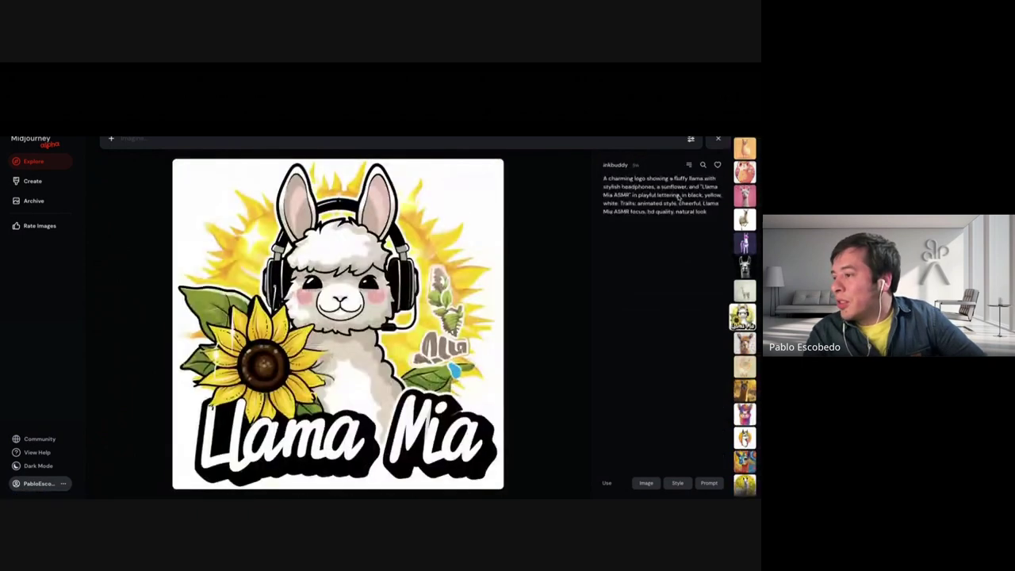
pyautogui.press('Up')
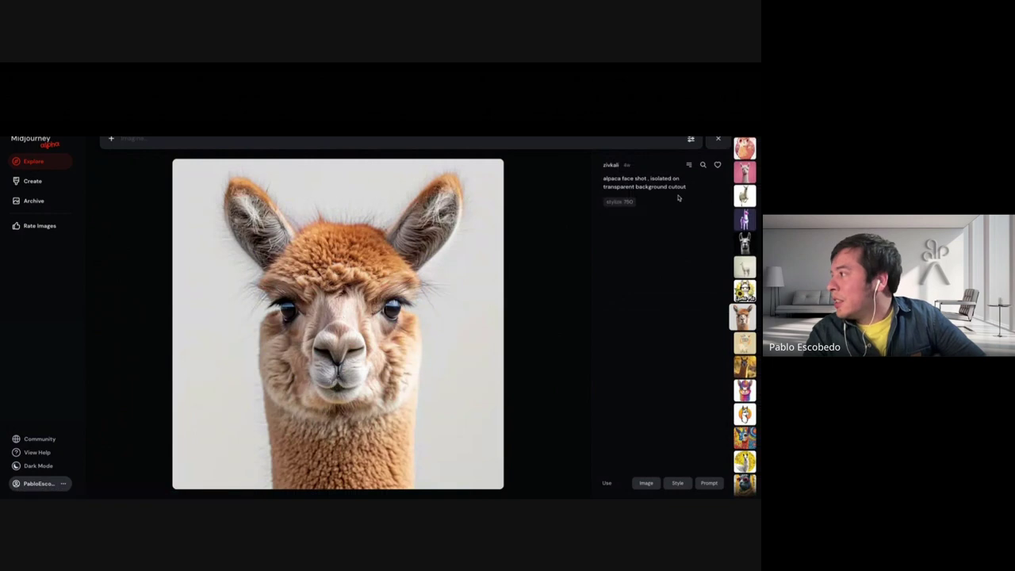
pyautogui.press('Down')
pyautogui.press('Down')
pyautogui.press('Down')
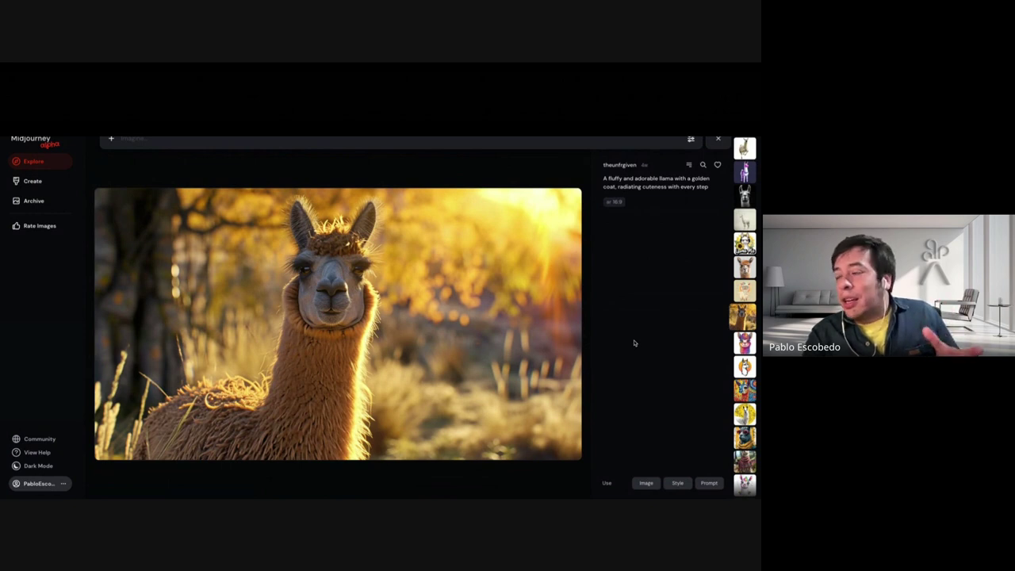
# Continue through the llama results, including the yellow circular logo, up to the "llama-cat hybrid" image
pyautogui.press('Down')
pyautogui.press('Down')
pyautogui.press('Down')
pyautogui.press('Down')
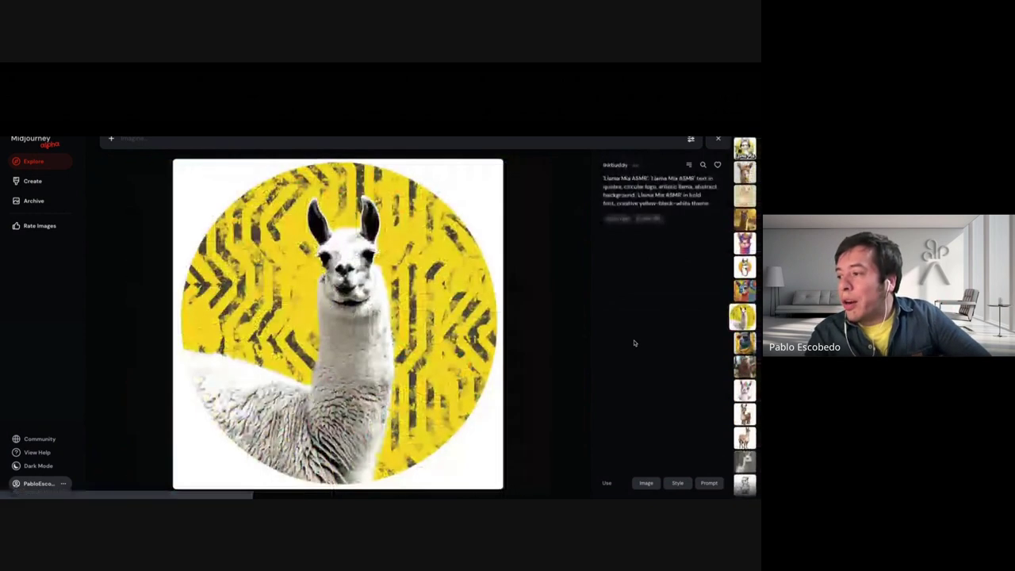
pyautogui.press('Down')
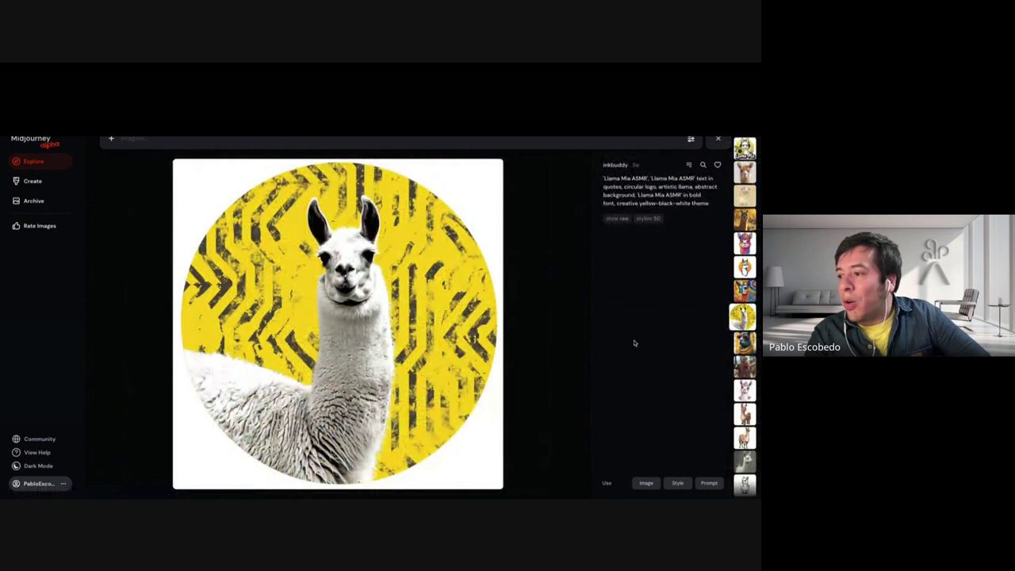
pyautogui.press('Up')
pyautogui.press('Down')
pyautogui.press('Down')
pyautogui.press('Down')
pyautogui.press('Down')
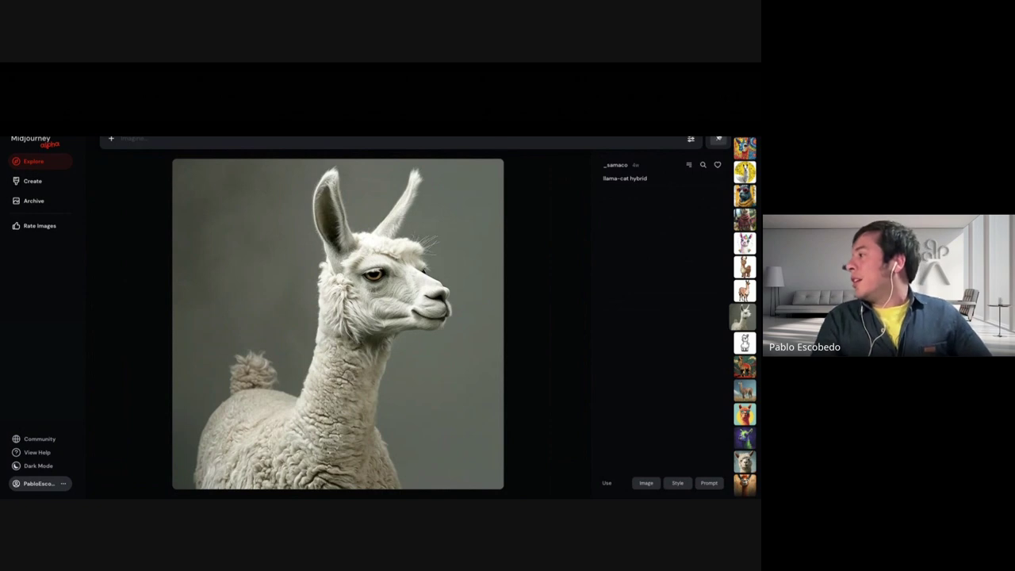
# Close the enlarged image, clear the llama search and browse the Hot gallery in Explore
pyautogui.click(718, 139)
pyautogui.scroll(3, 720, 142)
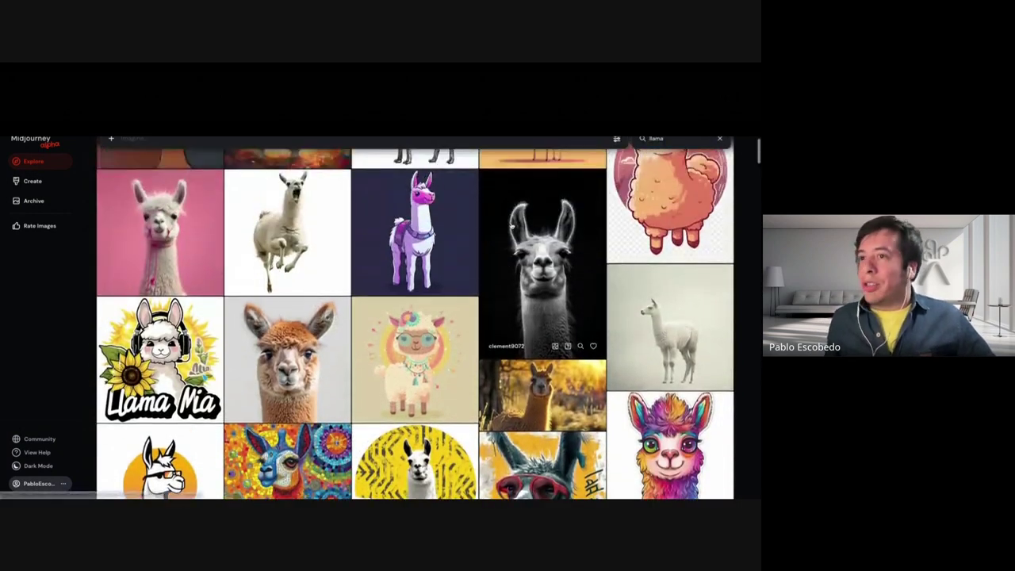
pyautogui.click(721, 140)
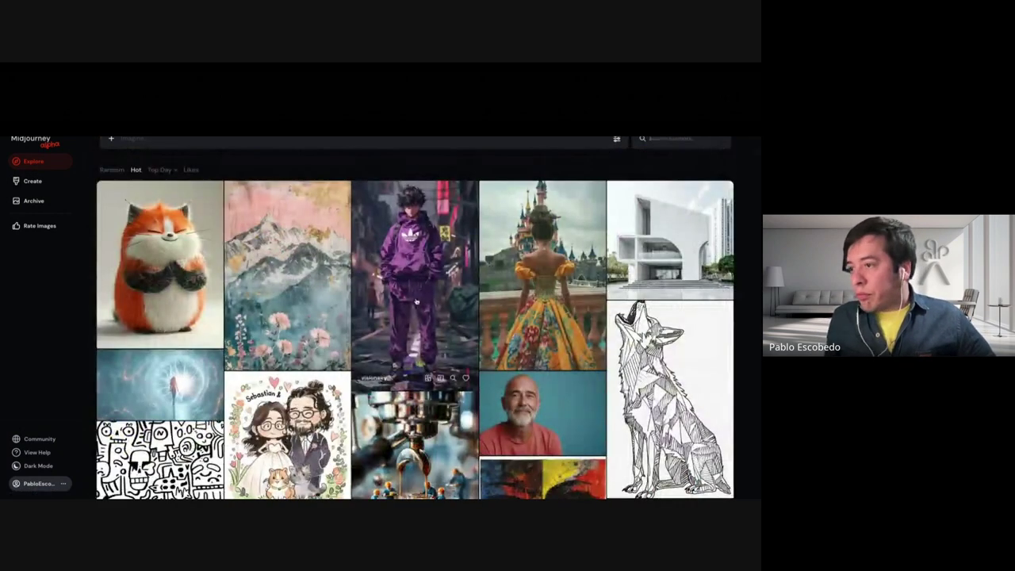
pyautogui.scroll(-3, 414, 301)
pyautogui.scroll(-2, 413, 301)
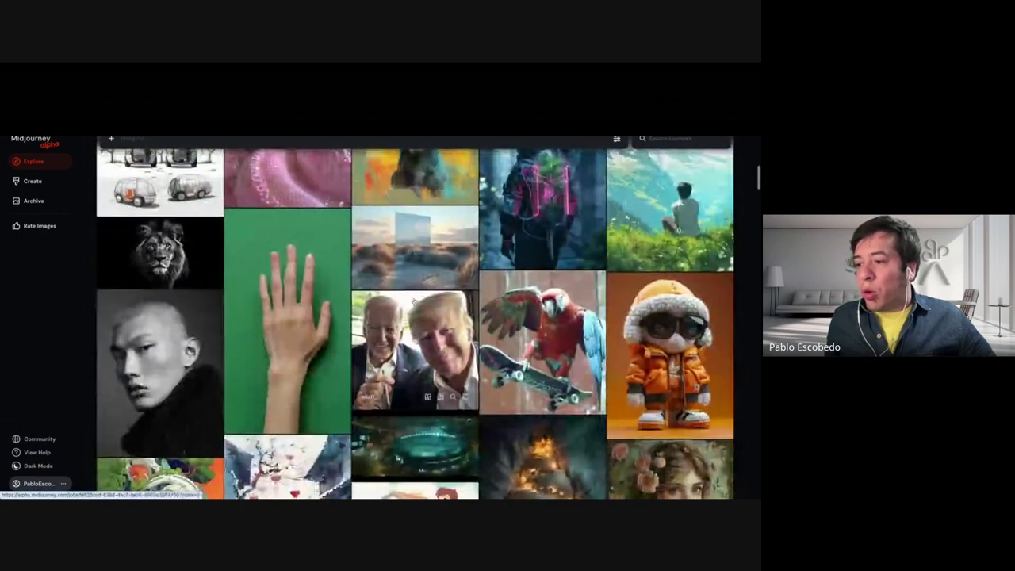
# Browse the Hot gallery of community images, down to the bear hugging a child and the man in the orange suit
pyautogui.scroll(-2, 414, 301)
pyautogui.scroll(-4, 414, 302)
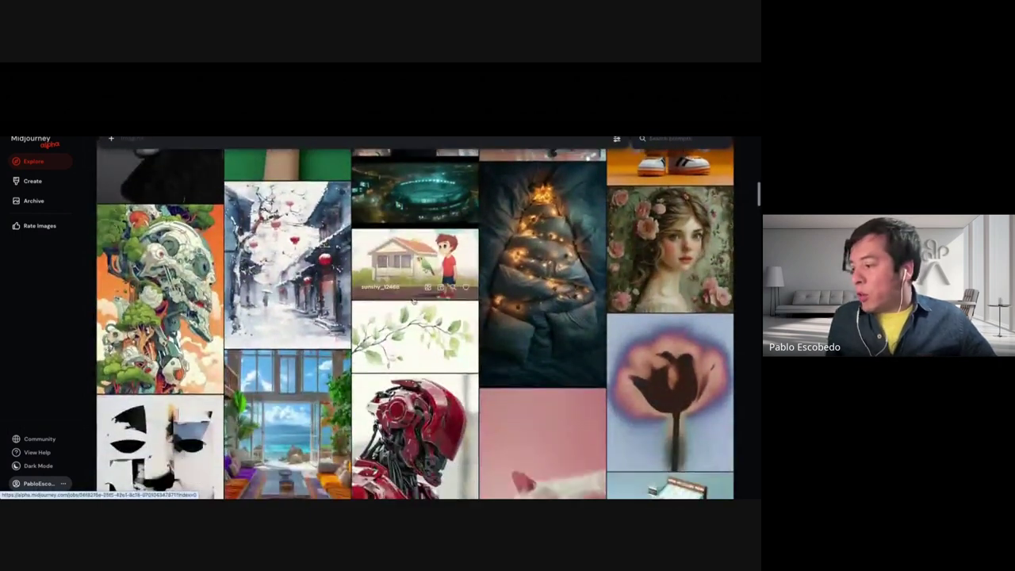
pyautogui.scroll(-2, 413, 301)
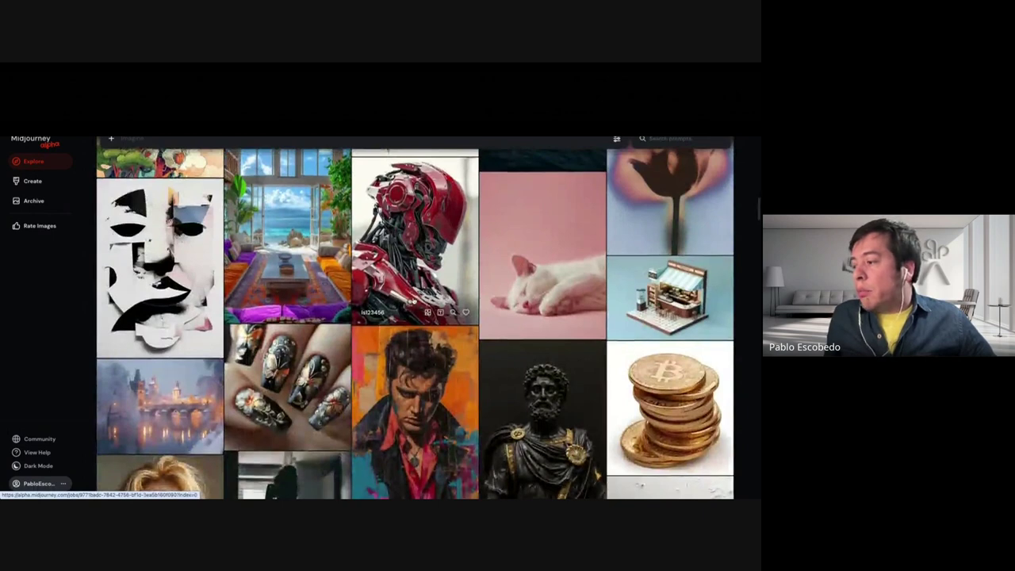
pyautogui.scroll(-3, 414, 301)
pyautogui.scroll(-5, 414, 301)
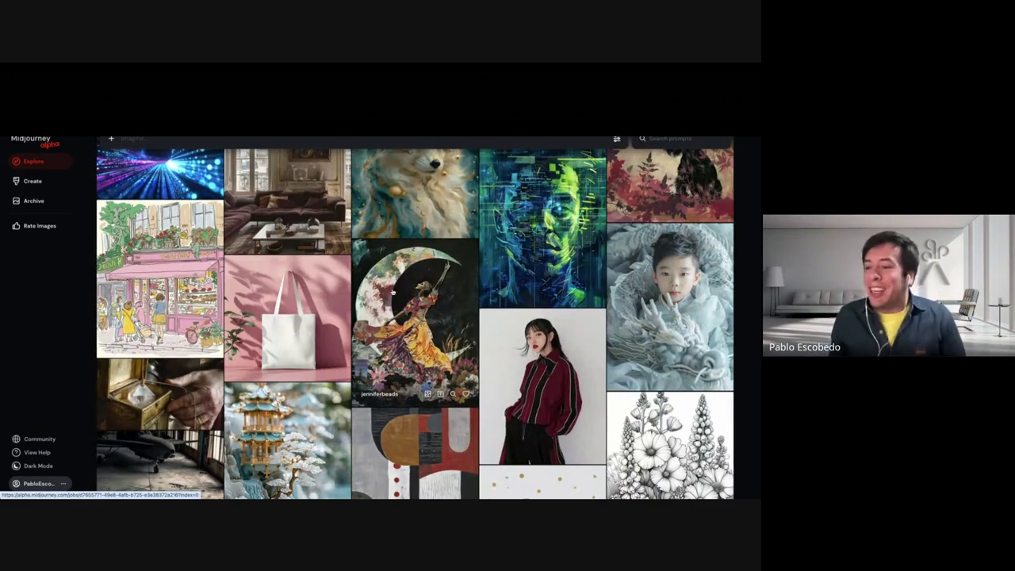
pyautogui.scroll(-3, 393, 293)
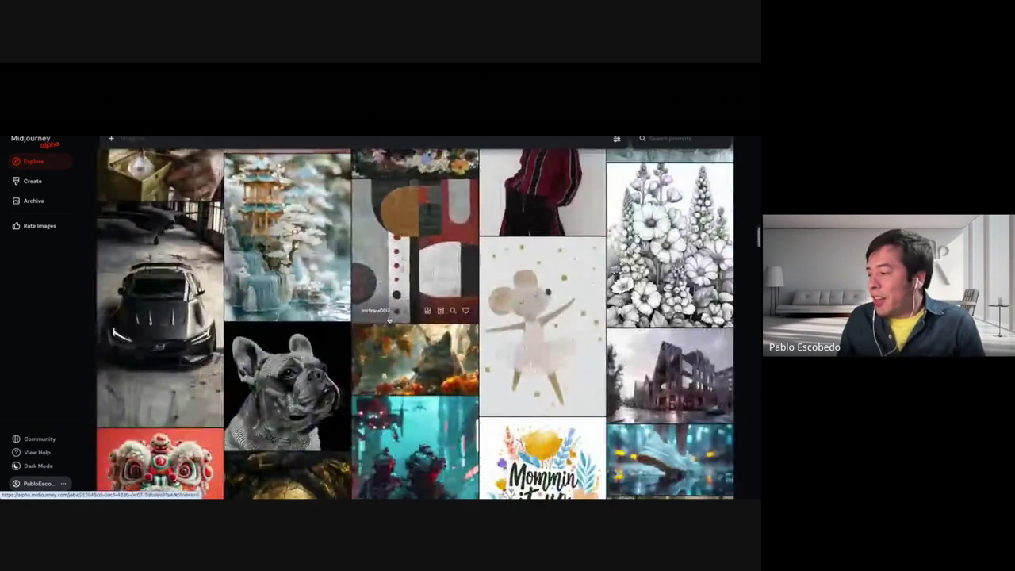
pyautogui.scroll(-3, 388, 319)
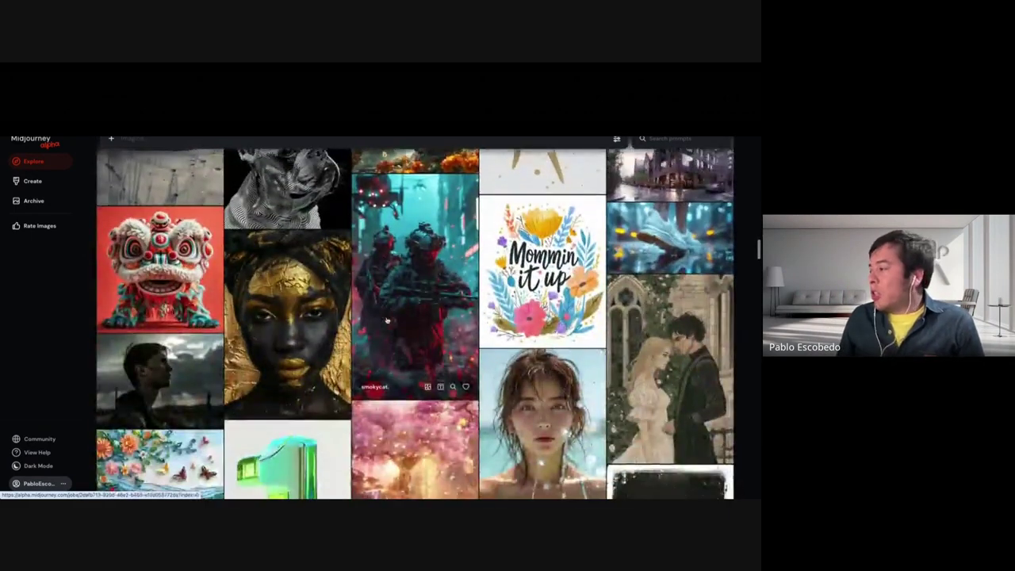
pyautogui.scroll(-6, 386, 320)
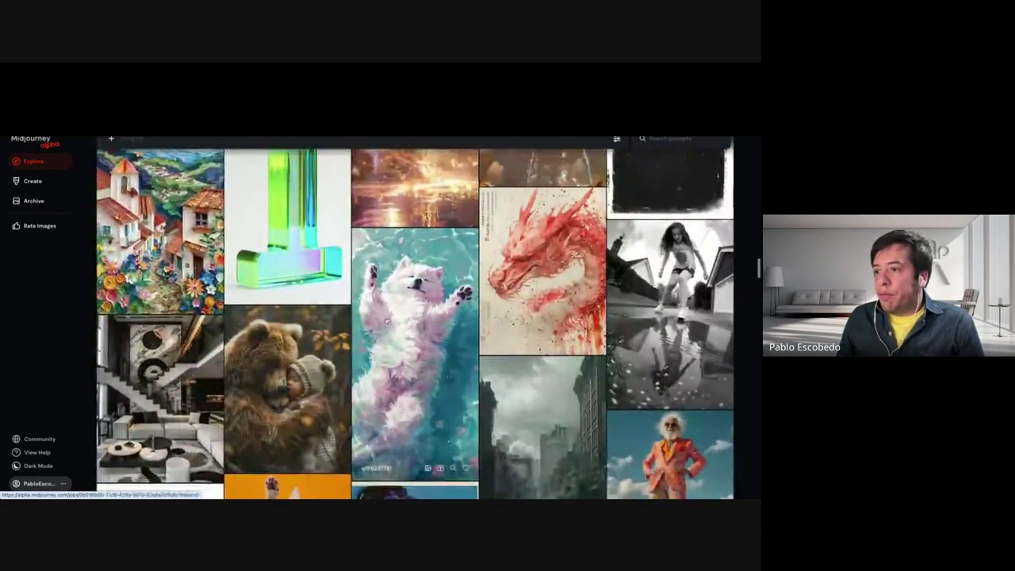
pyautogui.scroll(15, 386, 320)
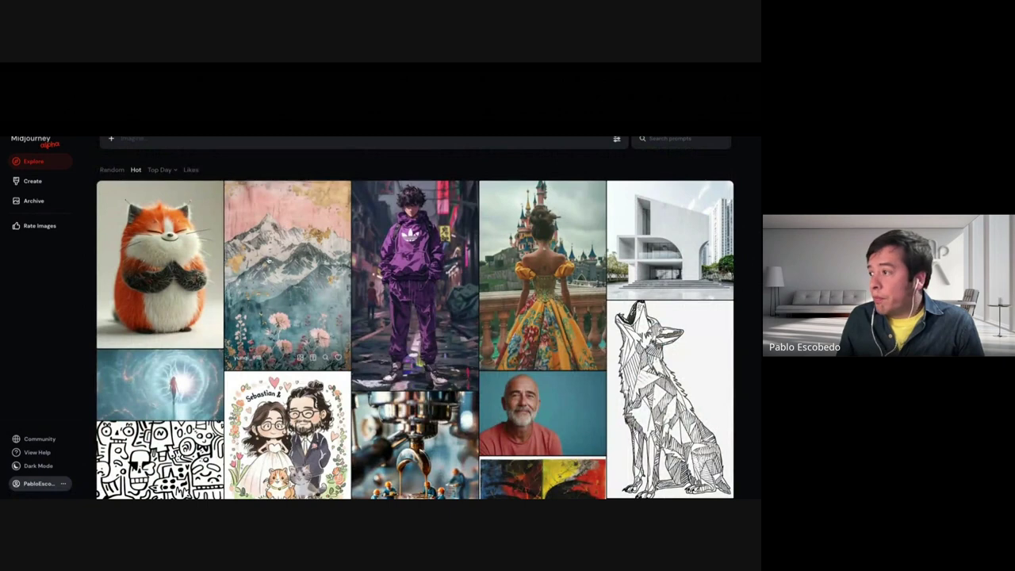
pyautogui.scroll(-8, 271, 260)
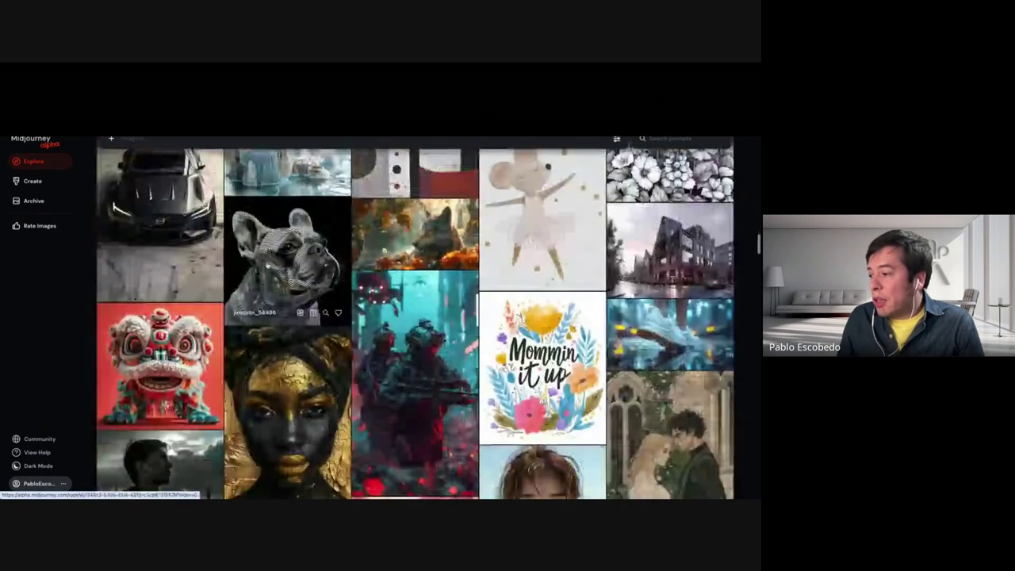
pyautogui.scroll(-10, 267, 264)
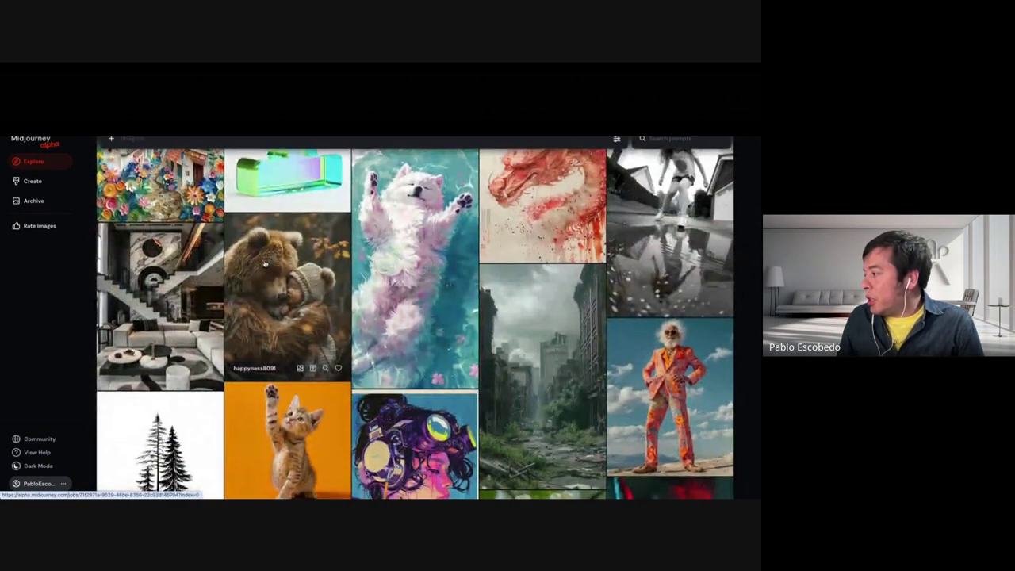
# Open the image of the white-bearded man in a patterned orange suit and read its prompt
pyautogui.scroll(-1, 265, 264)
pyautogui.click(671, 294)
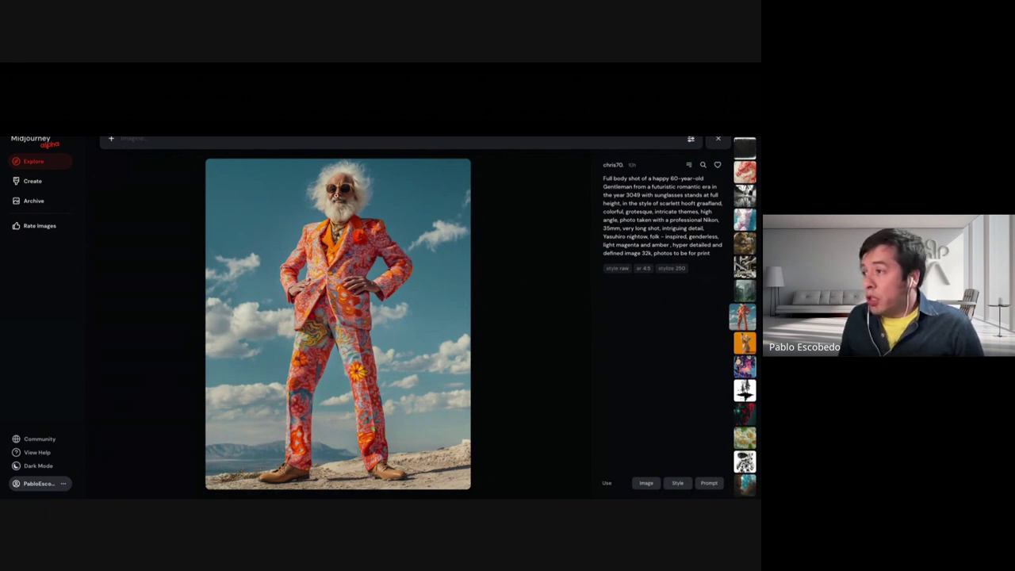
pyautogui.click(339, 202)
pyautogui.click(340, 202)
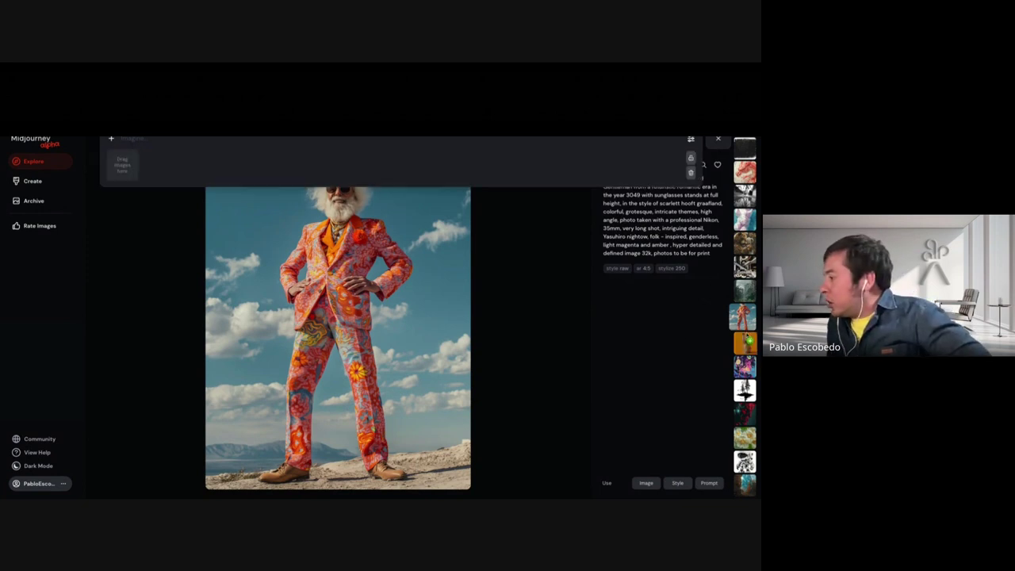
# Open the kitten on an orange background and highlight the camera model "Leica S (Typ 006)" and aperture "f/2.5" in its prompt
pyautogui.click(745, 340)
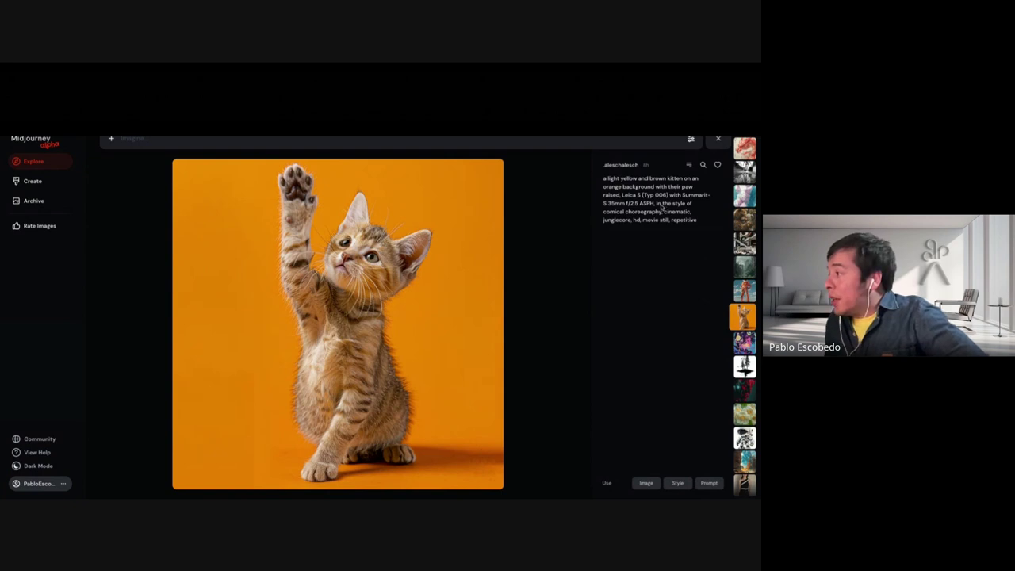
pyautogui.moveTo(623, 199); pyautogui.dragTo(665, 199)
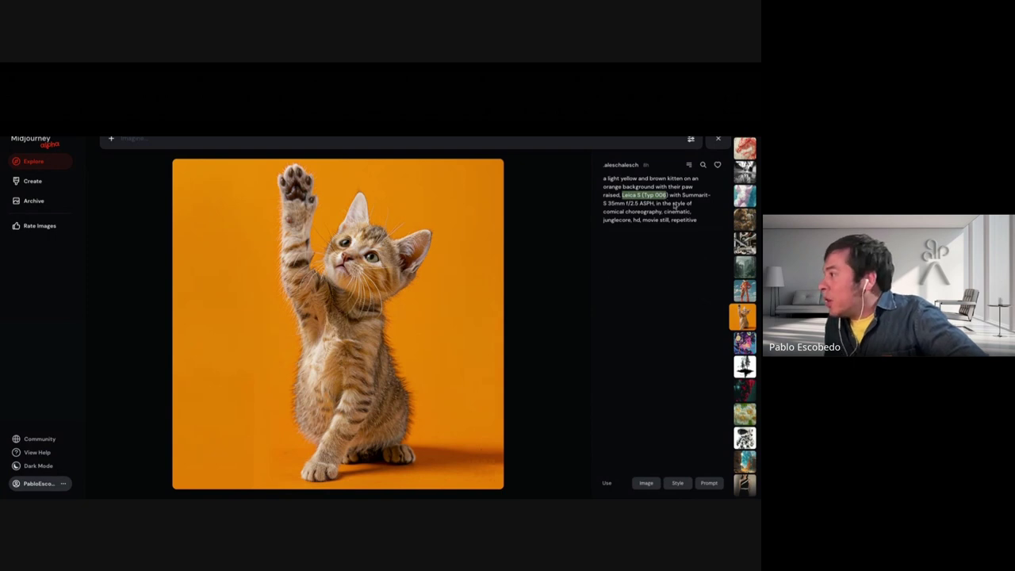
pyautogui.moveTo(610, 204); pyautogui.dragTo(638, 206)
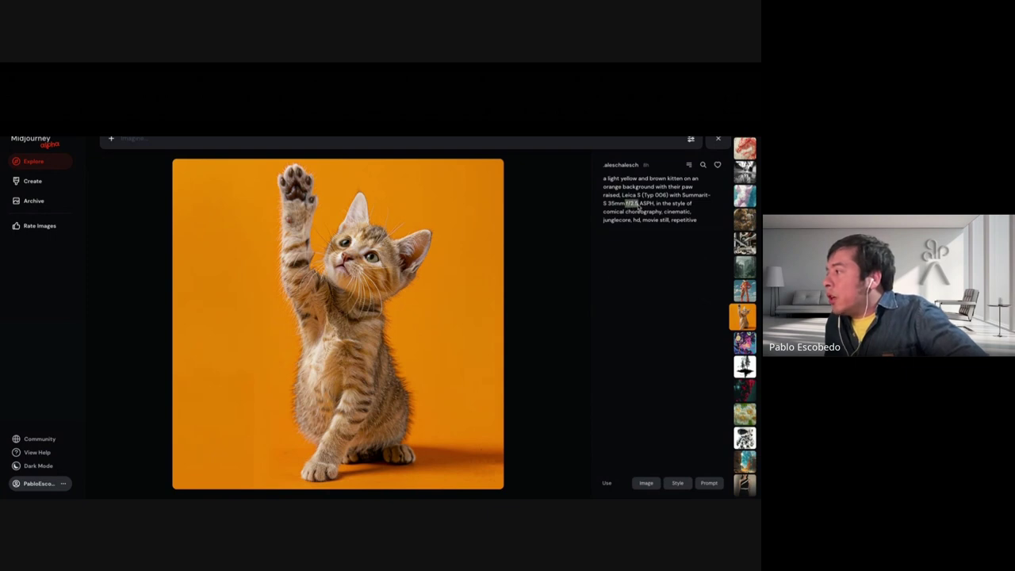
pyautogui.click(641, 219)
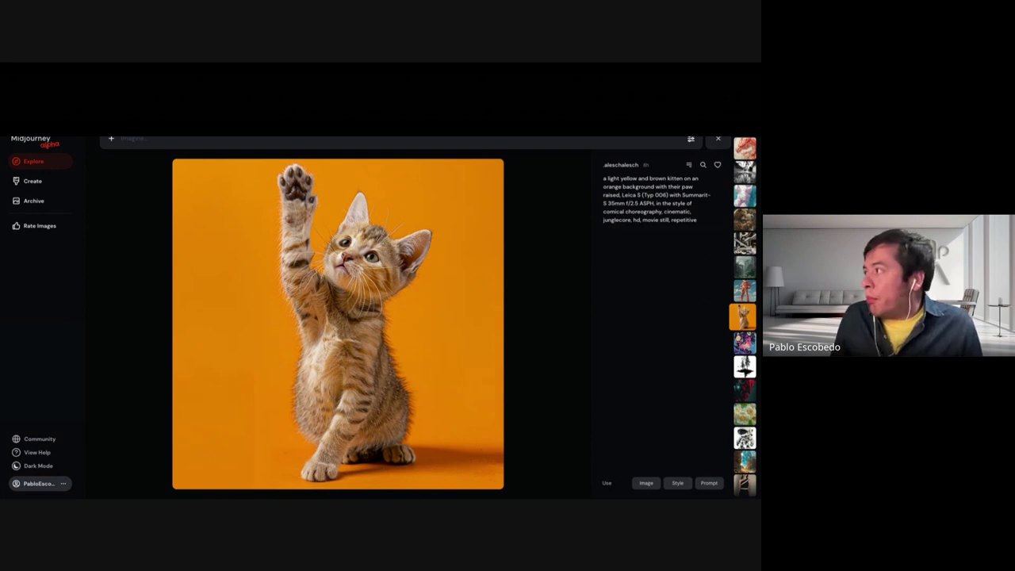
# Switch to Flickr, search for Nikon photos and open the photo of the bird perched on a green stem
pyautogui.hotkey('ctrl', 't')
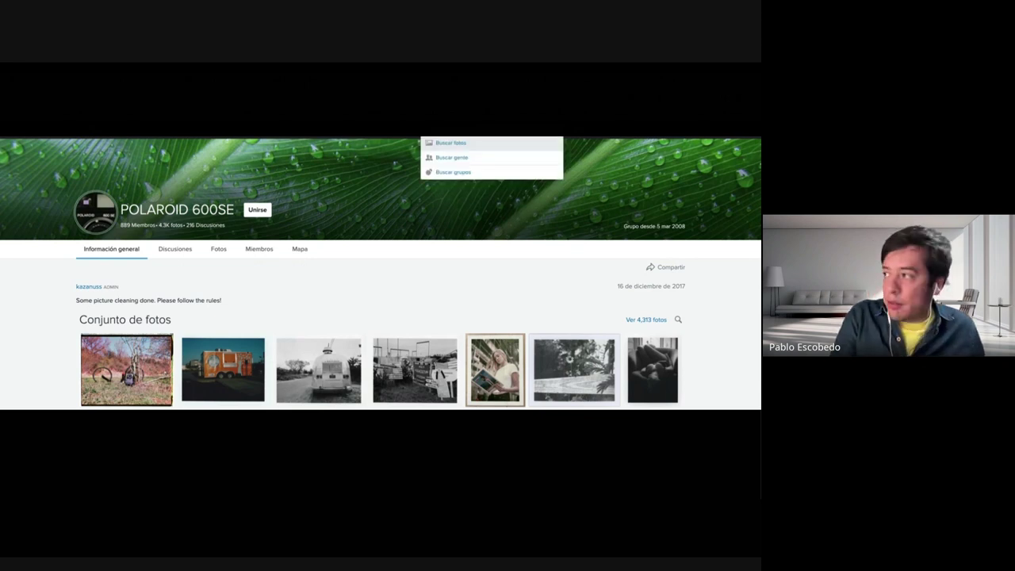
pyautogui.press('Return')
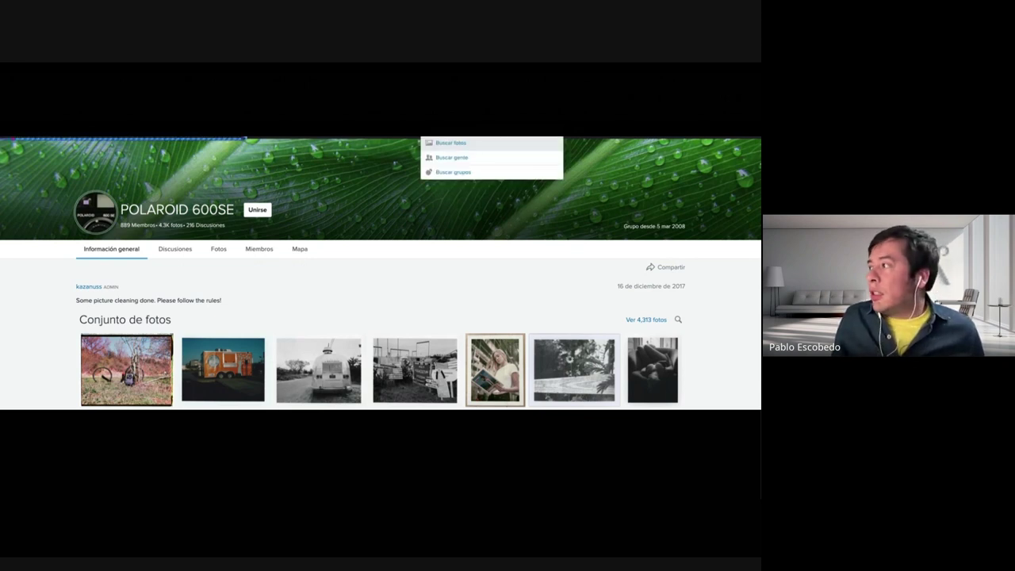
pyautogui.scroll(-1, 172, 223)
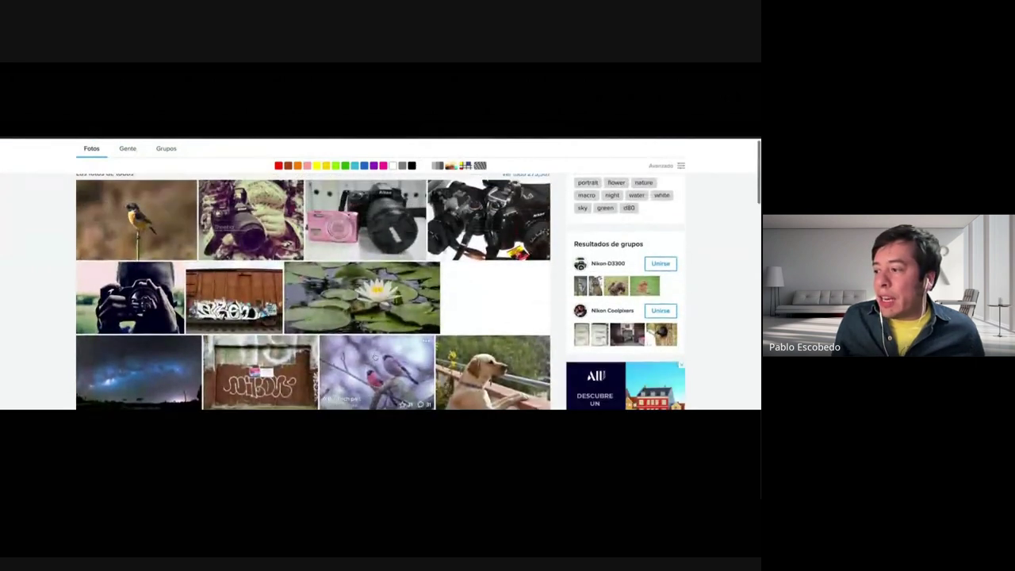
pyautogui.click(169, 221)
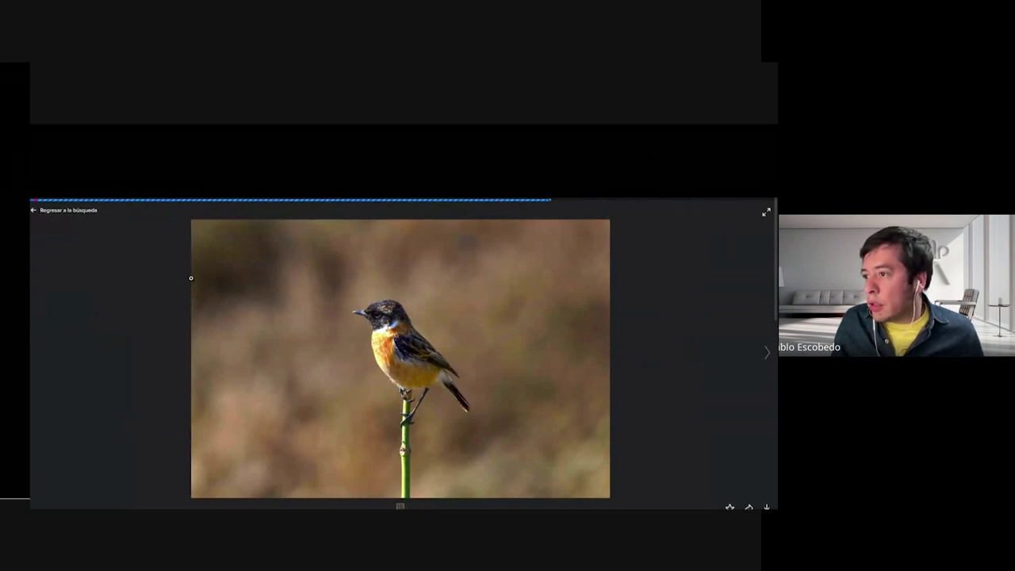
# Return to the Flickr results, open the photo of the dog leaning on a wall and examine its camera model and exposure data
pyautogui.press('Escape')
pyautogui.scroll(-1, 492, 231)
pyautogui.click(492, 231)
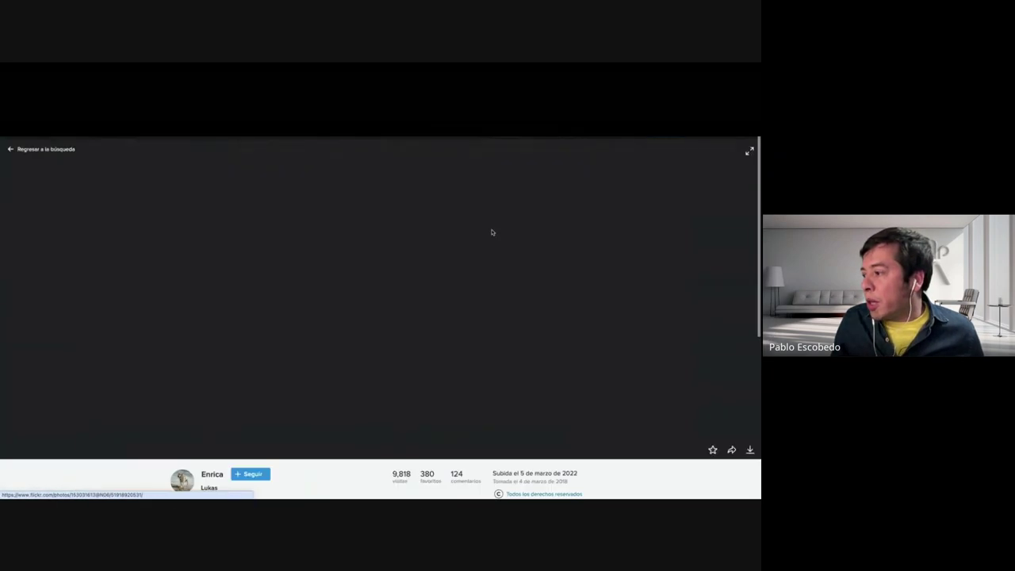
pyautogui.scroll(-5, 485, 381)
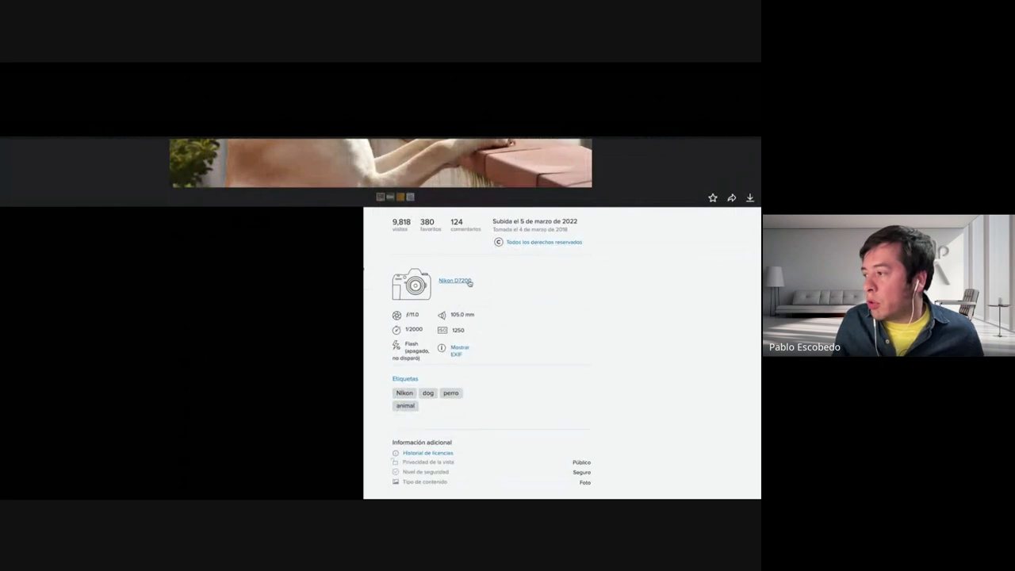
pyautogui.scroll(1, 489, 322)
pyautogui.scroll(3, 489, 320)
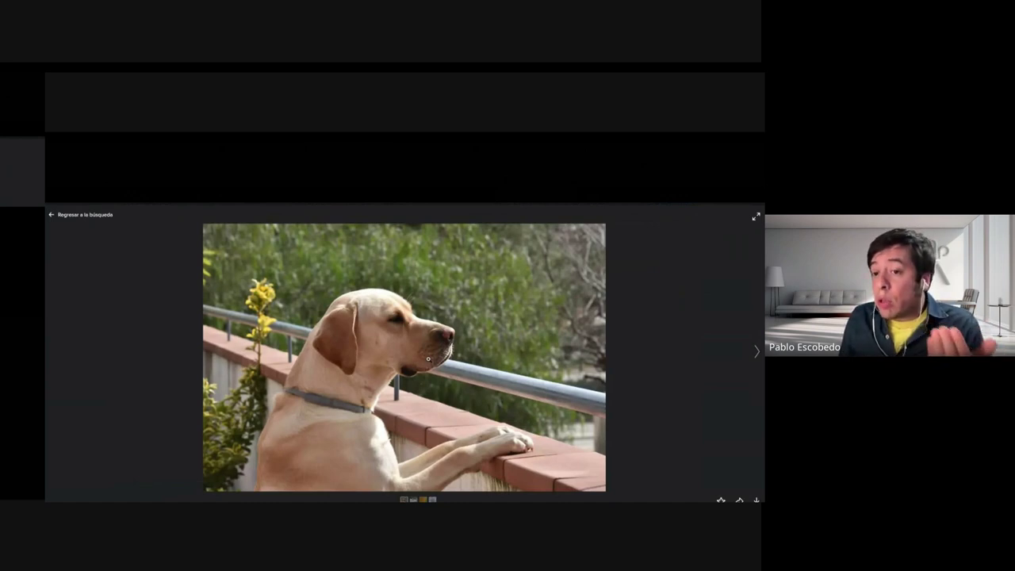
pyautogui.scroll(-3, 428, 359)
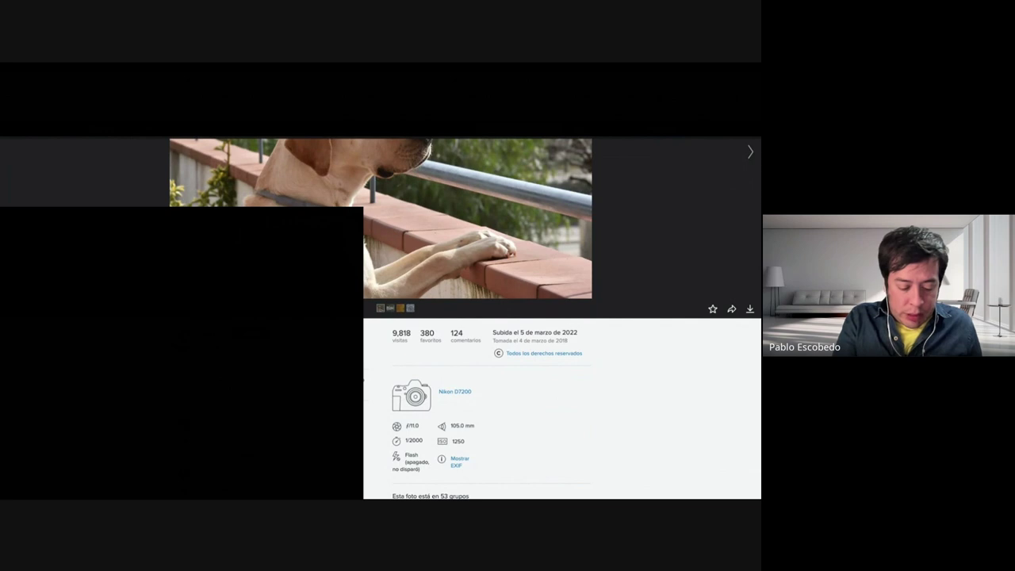
# Search Google for "terry richardson camera and film" and open the article "How to Shoot Like Terry Richardson – (Part 2: The Setup)"
pyautogui.write('terry')
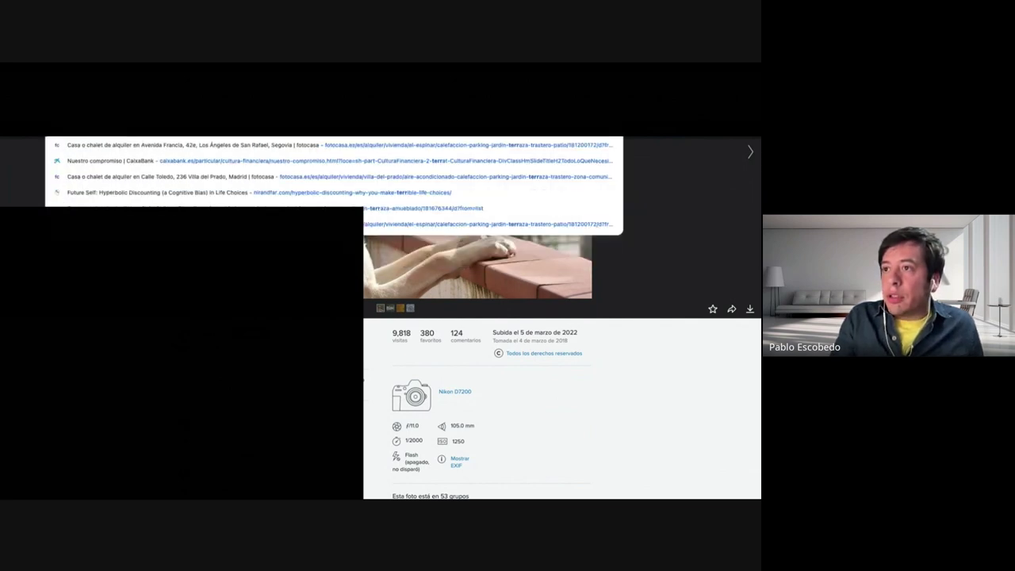
pyautogui.press('Return')
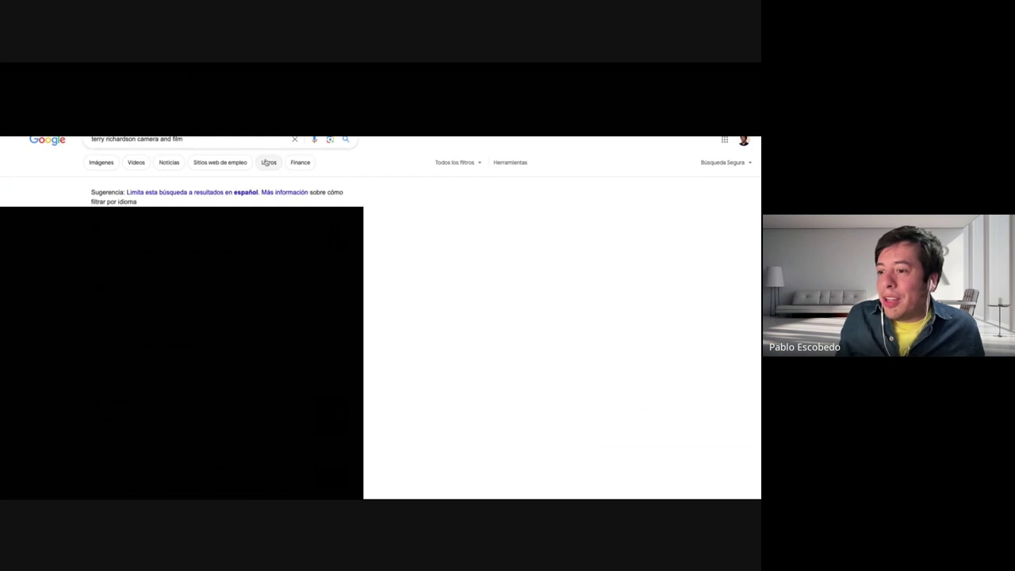
pyautogui.scroll(-5, 270, 160)
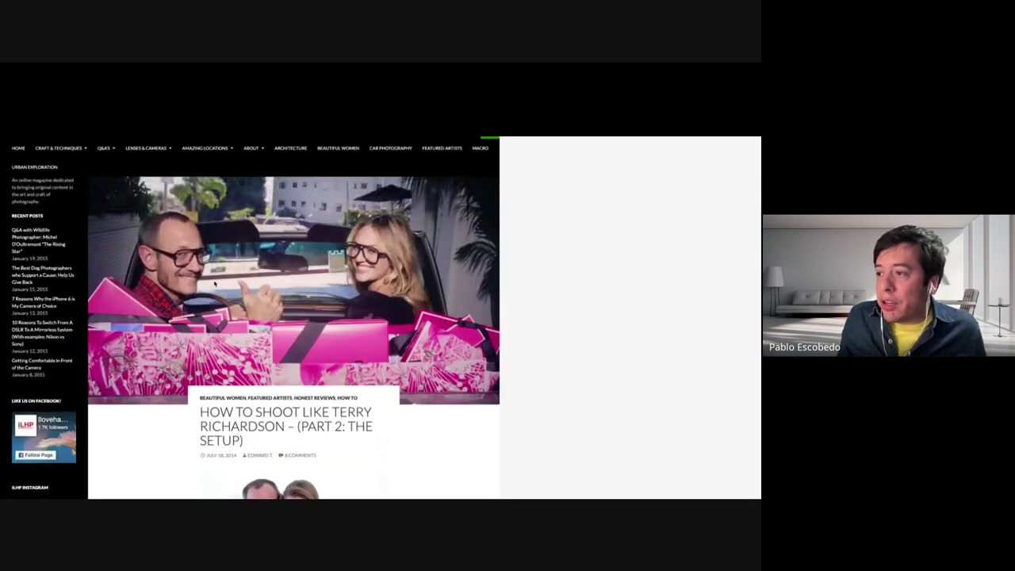
# Read the article through the shooting style, gear, simple setup and camera settings, down to the related posts
pyautogui.scroll(-2, 381, 317)
pyautogui.scroll(-10, 214, 284)
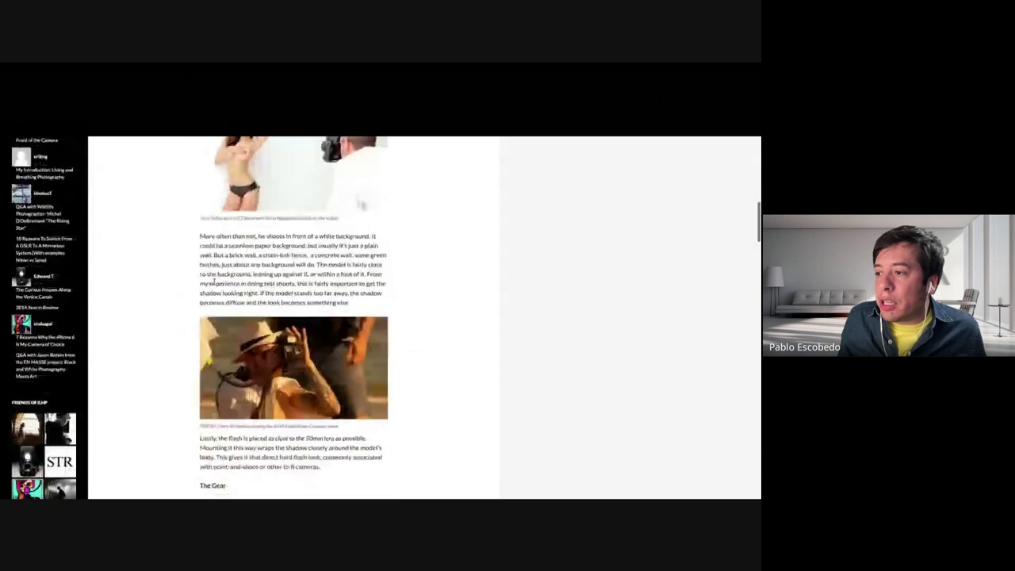
pyautogui.scroll(-3, 214, 284)
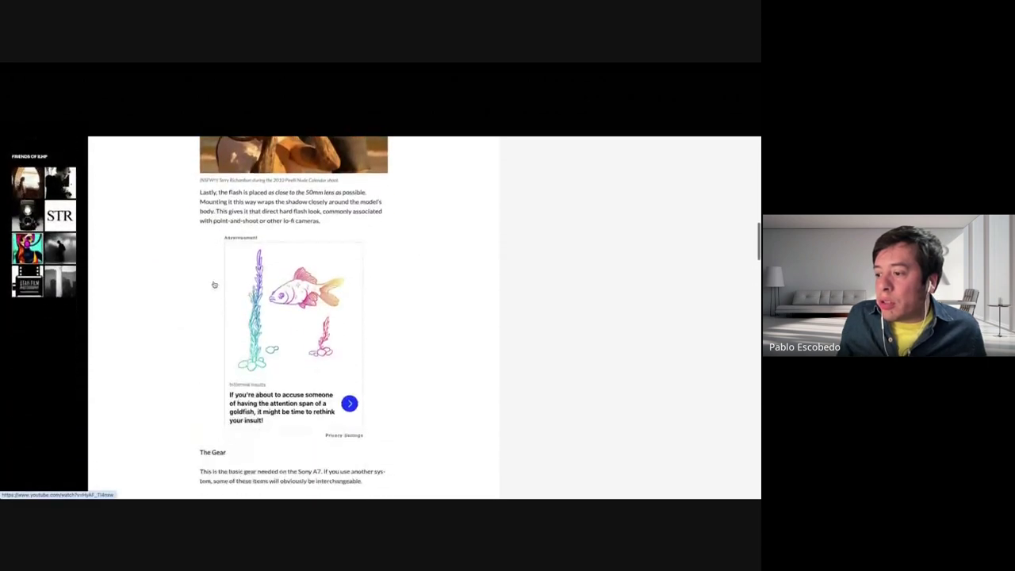
pyautogui.scroll(-3, 214, 282)
pyautogui.scroll(-10, 212, 280)
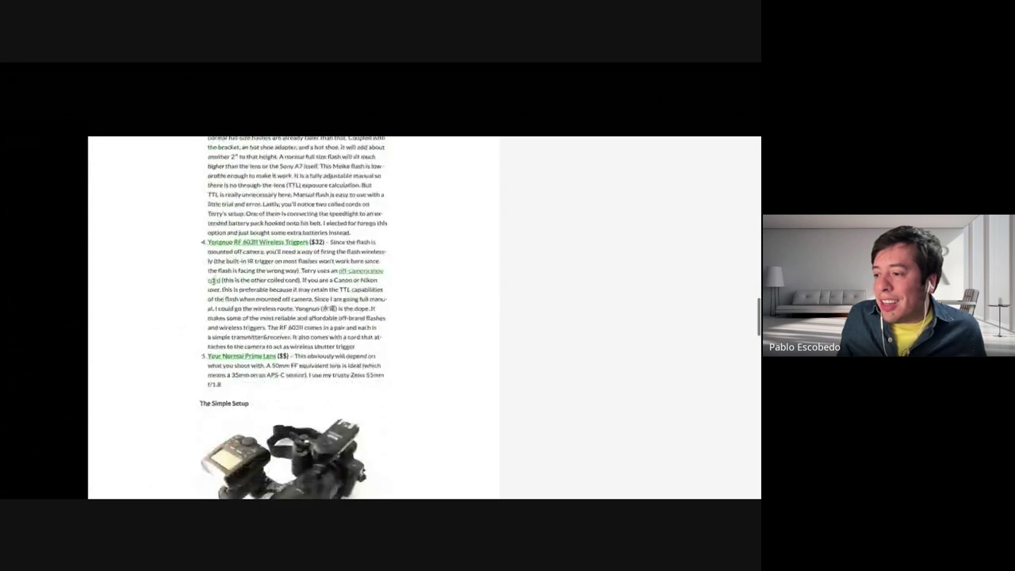
pyautogui.scroll(-5, 212, 279)
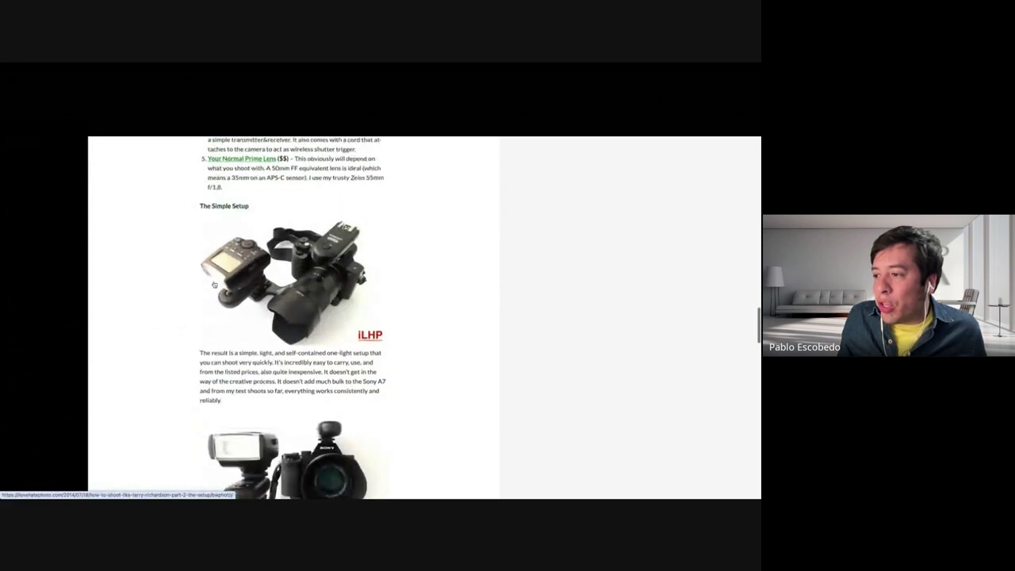
pyautogui.scroll(-5, 212, 283)
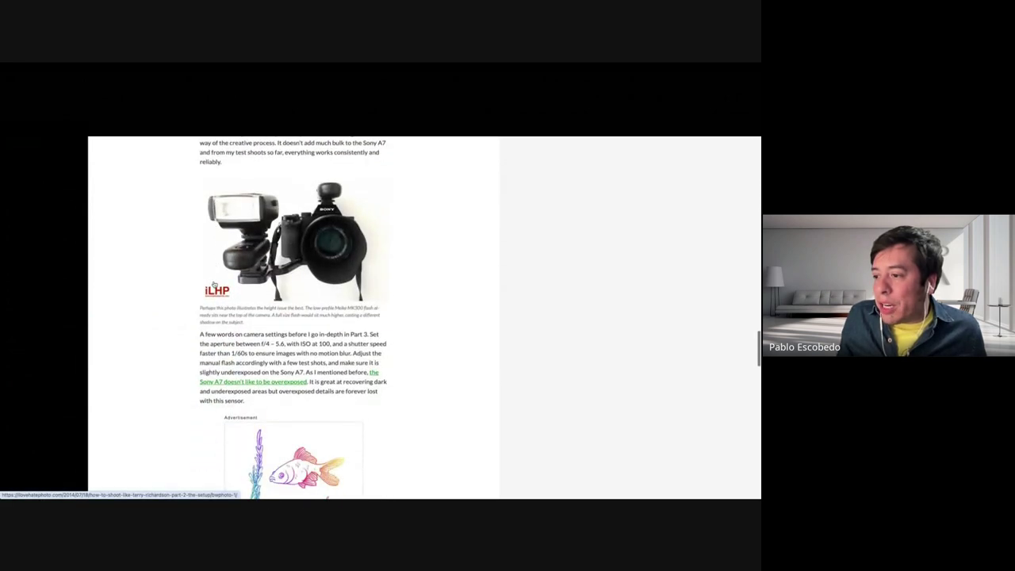
pyautogui.scroll(-10, 214, 283)
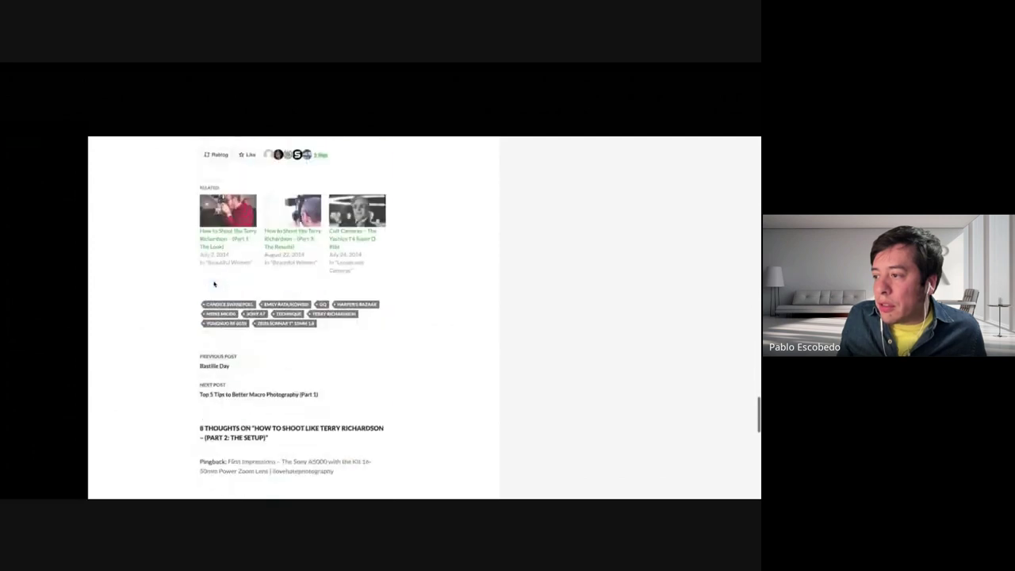
# Go back through the article to the numbered gear list starting with the CB Mini-RC Bracket
pyautogui.scroll(15, 213, 283)
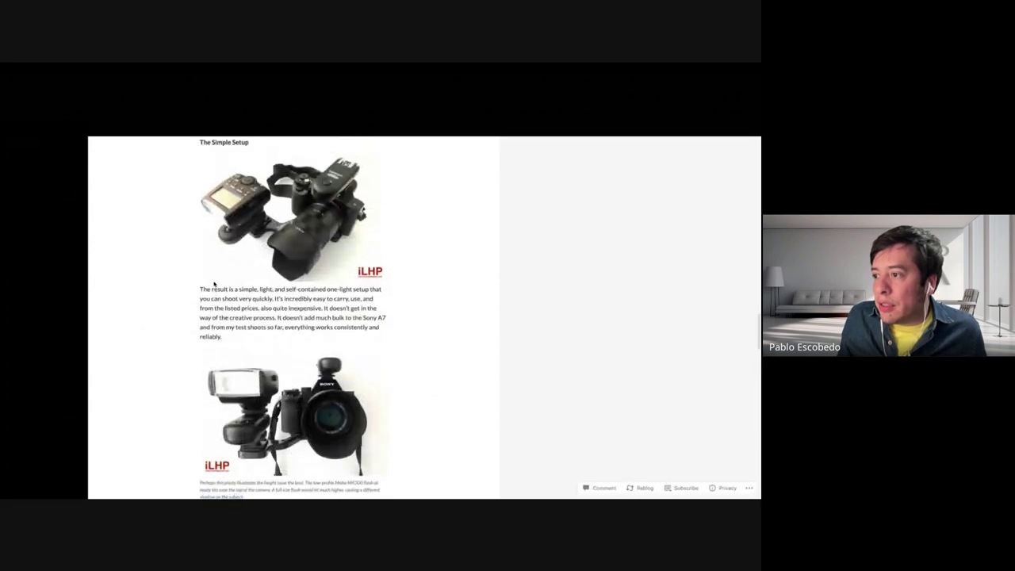
pyautogui.scroll(3, 213, 283)
pyautogui.scroll(2, 213, 283)
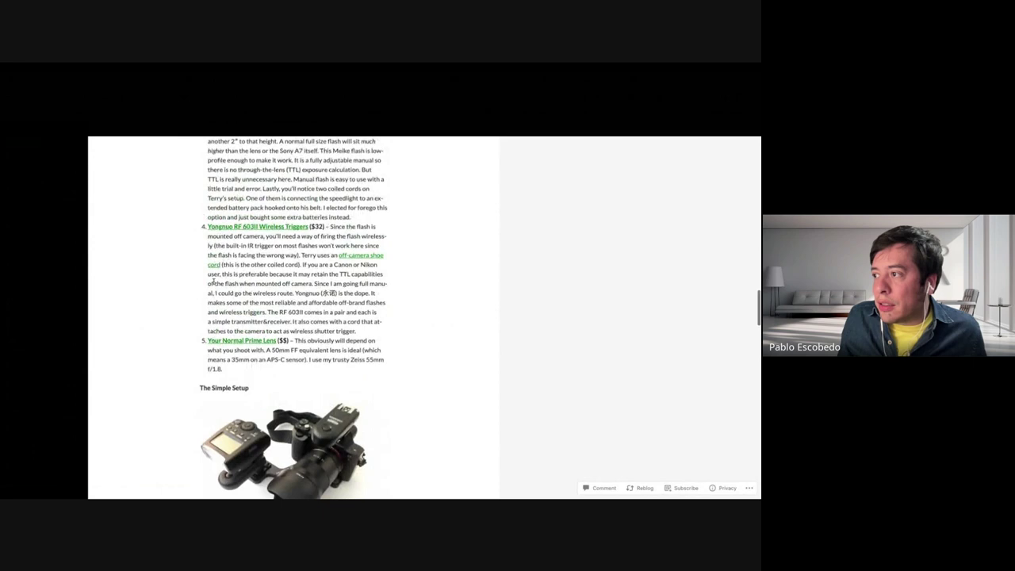
pyautogui.scroll(10, 213, 282)
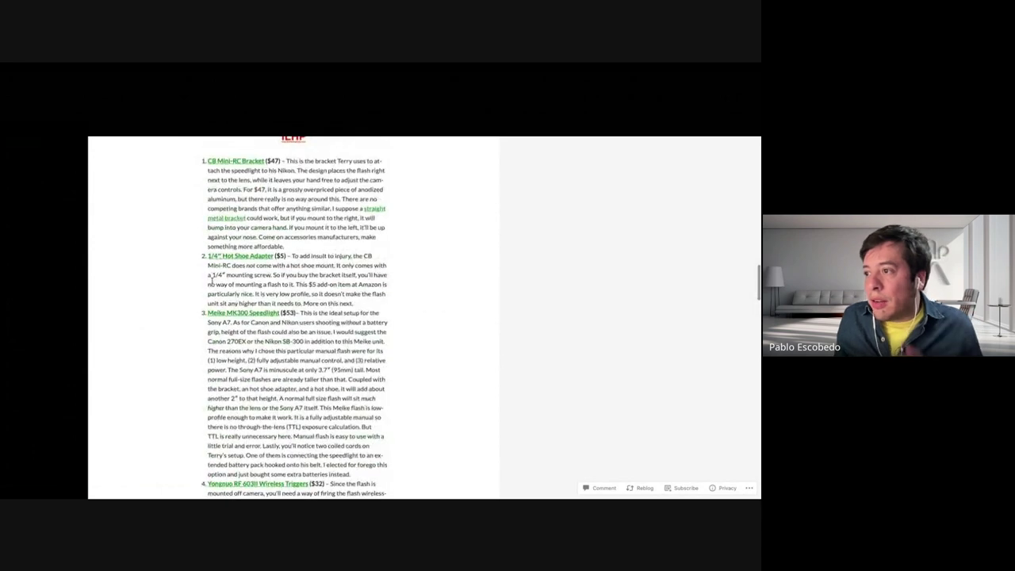
# Review the article backwards from the numbered gear list through the flash placement, background and Terry's Methodology sections to its title
pyautogui.scroll(5, 213, 283)
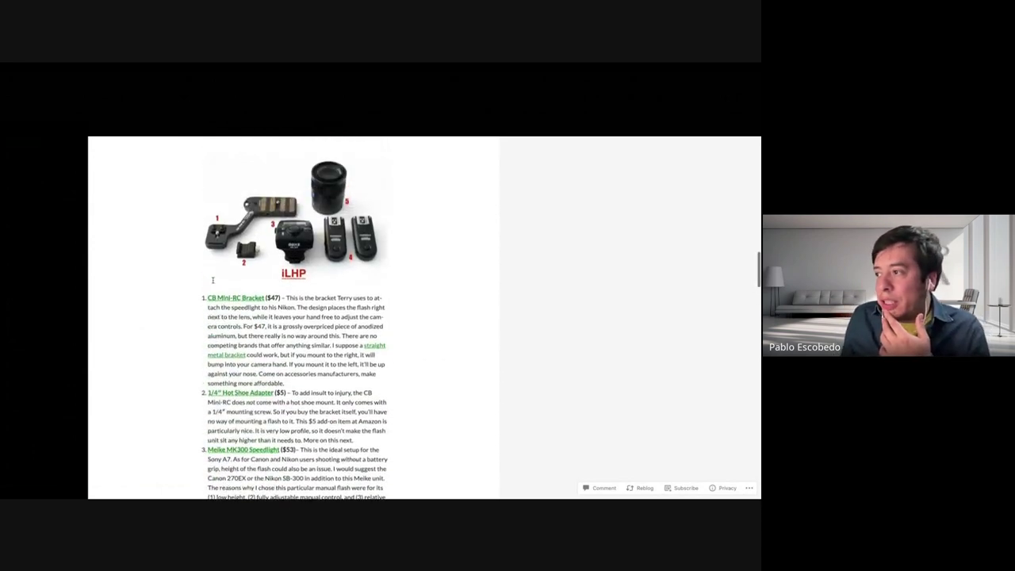
pyautogui.scroll(16, 213, 283)
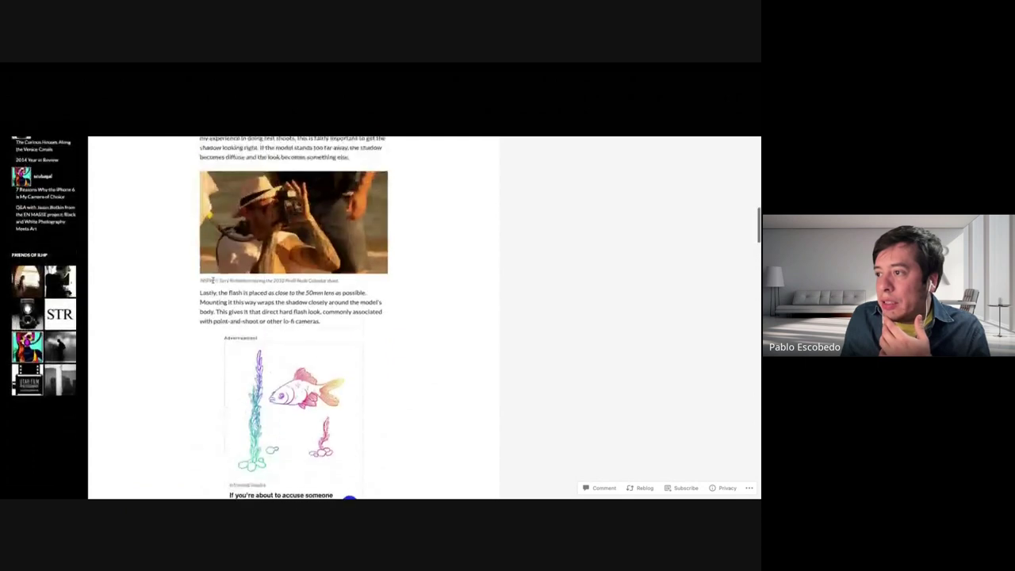
pyautogui.scroll(1, 212, 282)
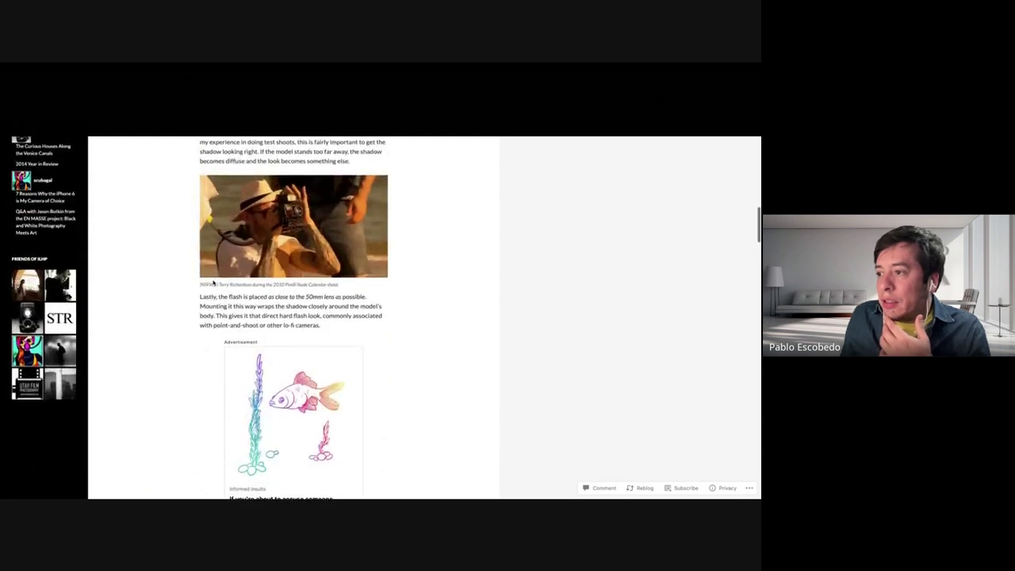
pyautogui.scroll(1, 213, 283)
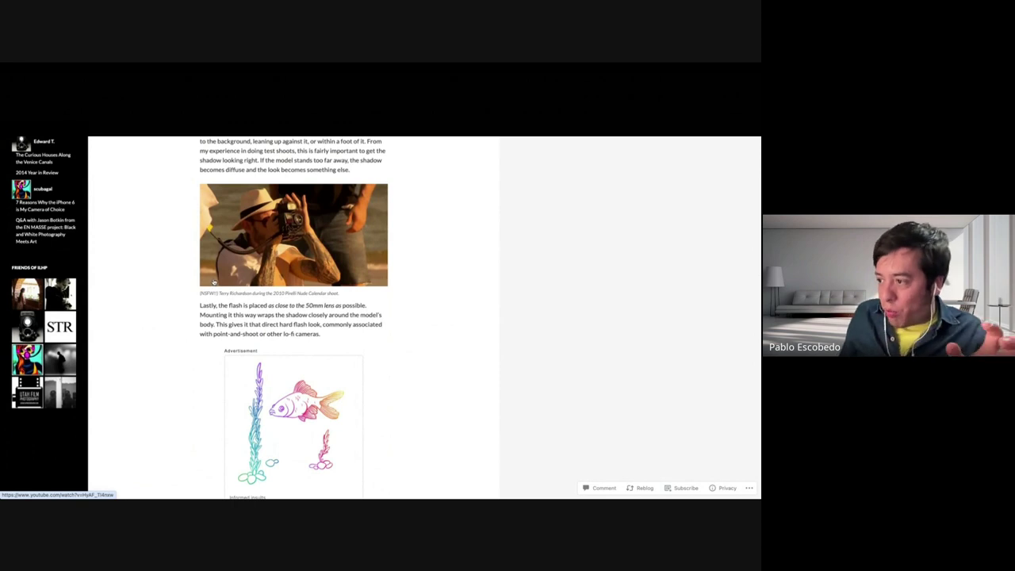
pyautogui.scroll(10, 213, 283)
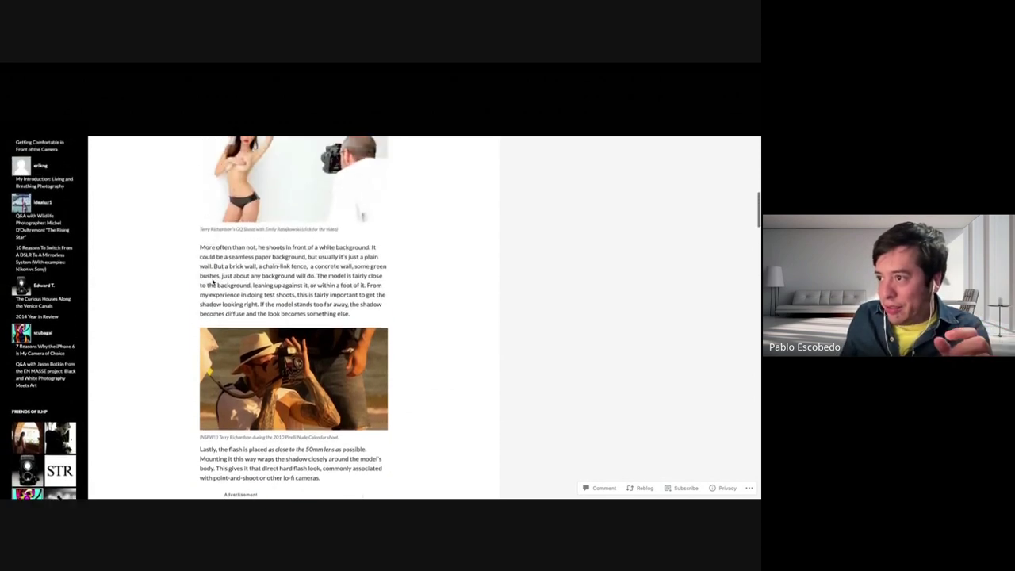
pyautogui.scroll(10, 212, 282)
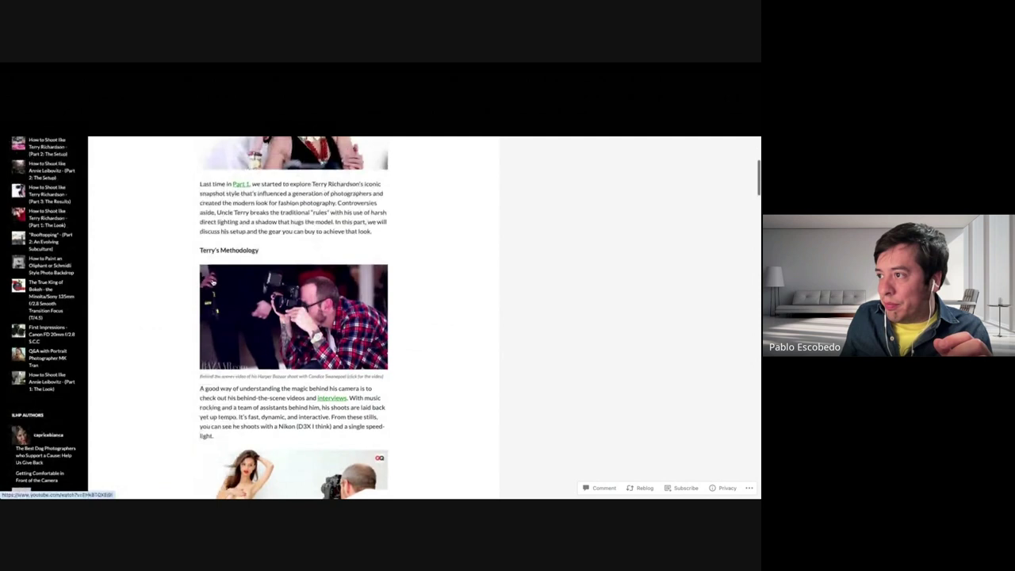
pyautogui.scroll(4, 211, 278)
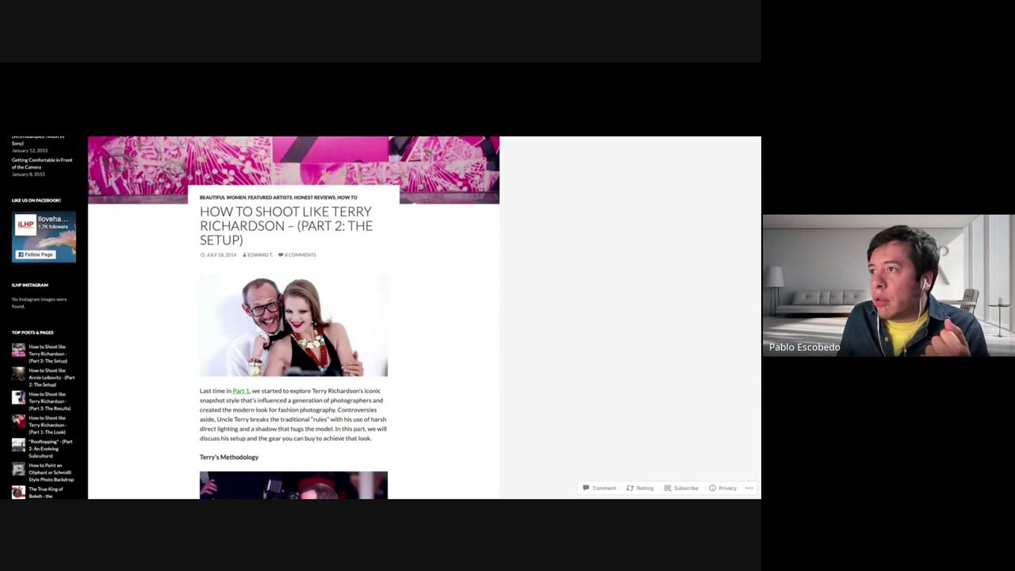
pyautogui.scroll(5, 294, 317)
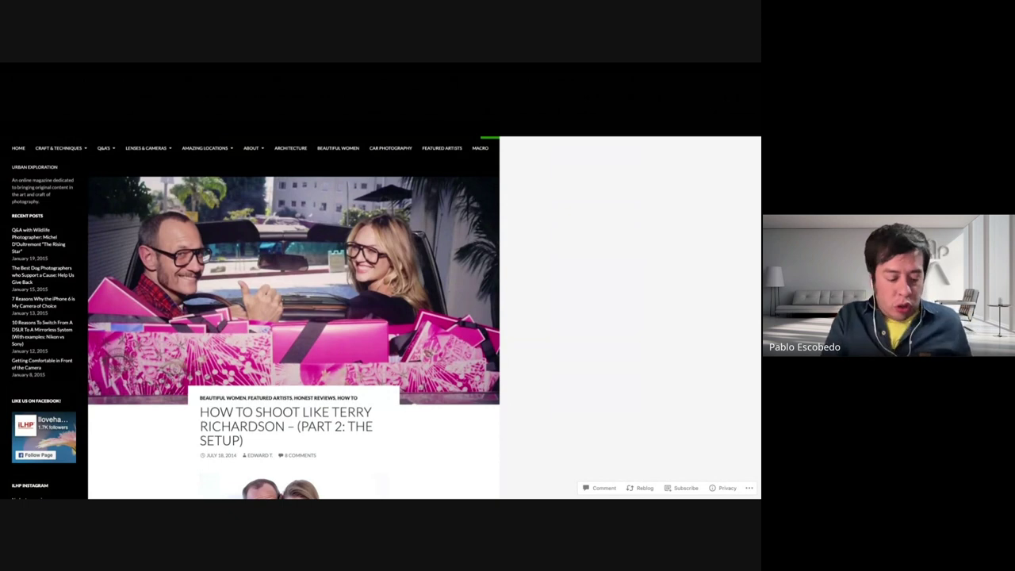
# Open the DeepL translator and enter the Spanish text "una llama posando como modelo" for translation into English
pyautogui.hotkey('ctrl', 'l')
pyautogui.write('deepl')
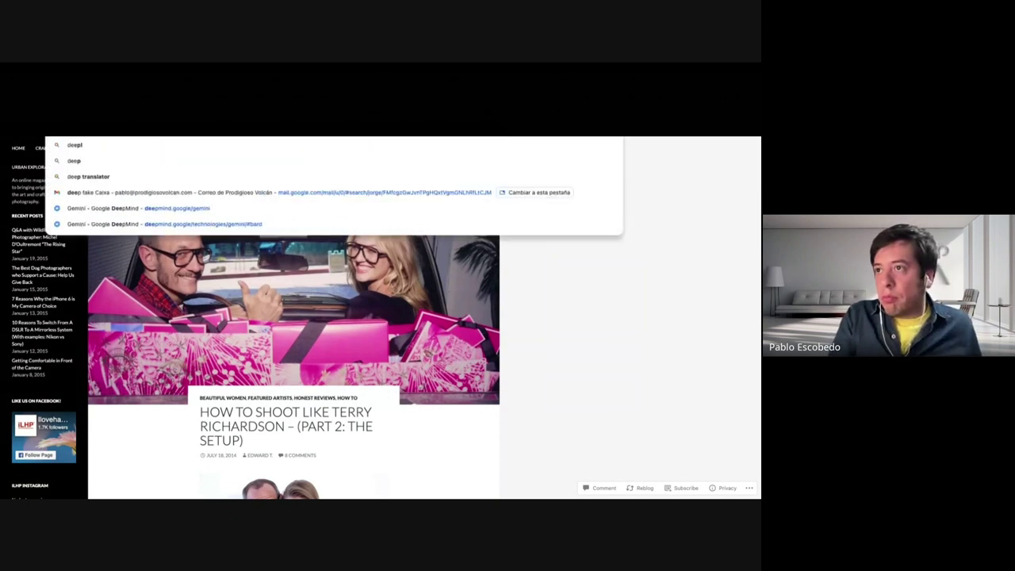
pyautogui.press('Return')
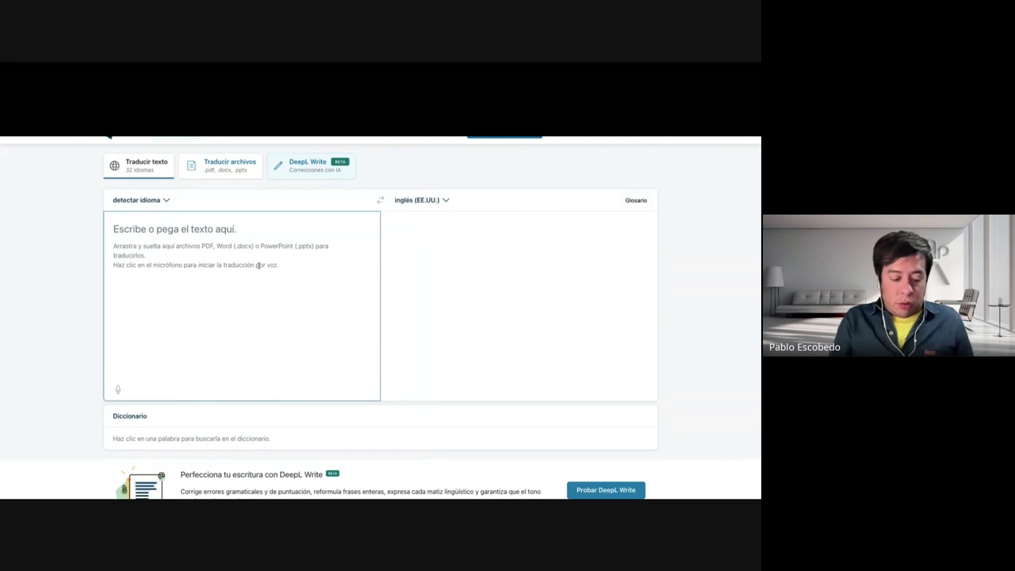
pyautogui.write('una llama')
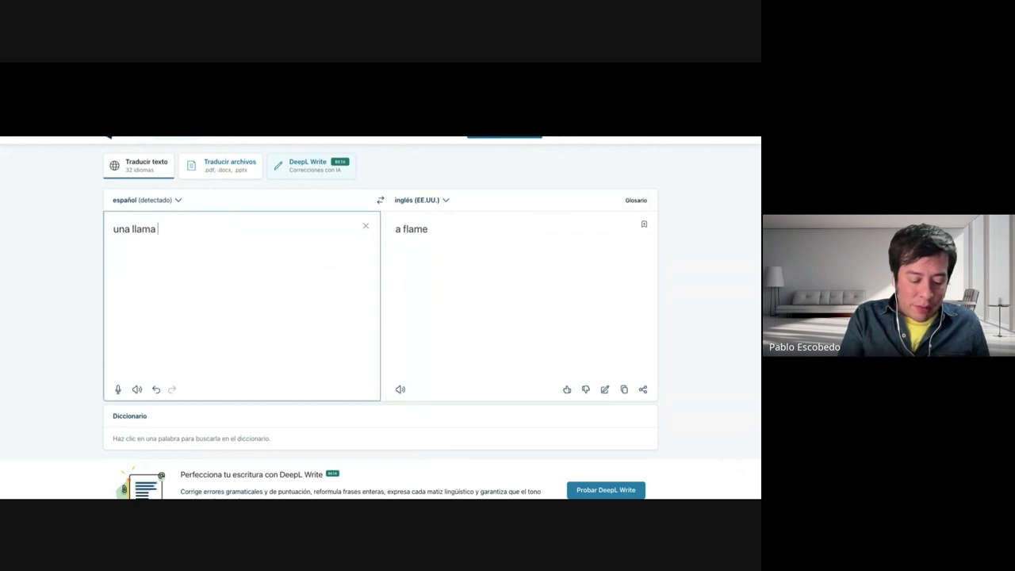
pyautogui.write('posando')
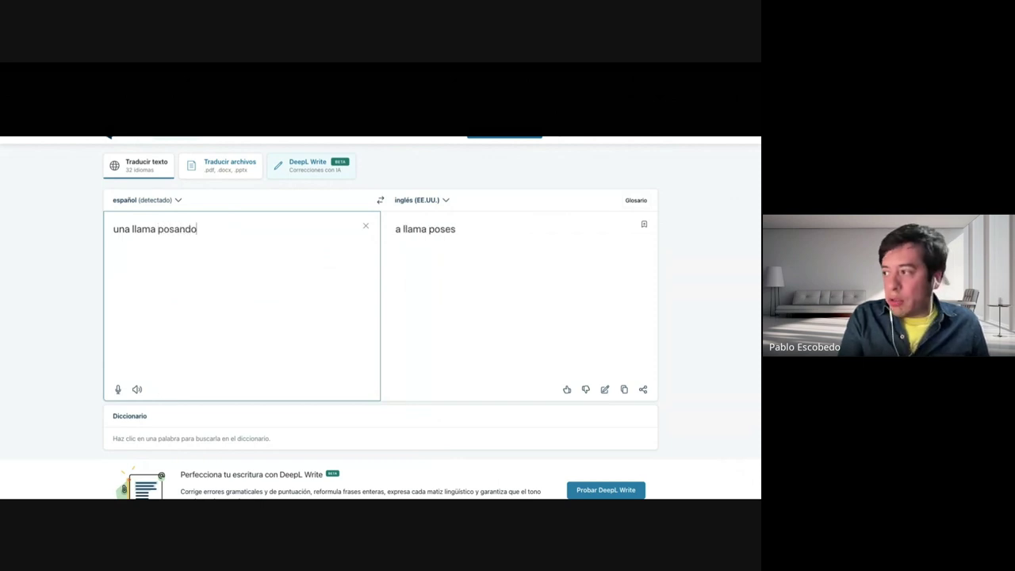
pyautogui.write(' cmo')
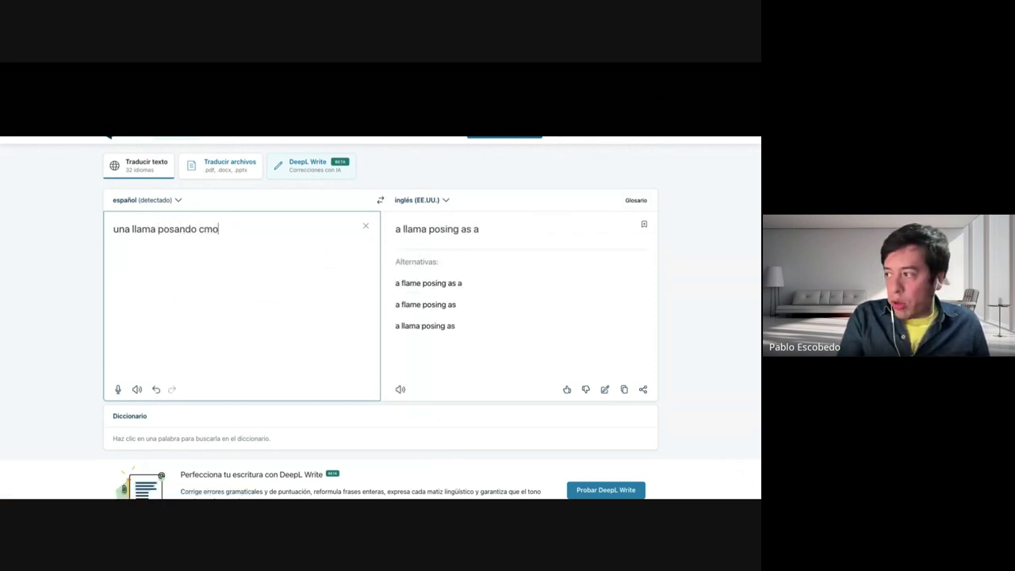
pyautogui.press('BackSpace')
pyautogui.press('BackSpace')
pyautogui.write('omo modelo')
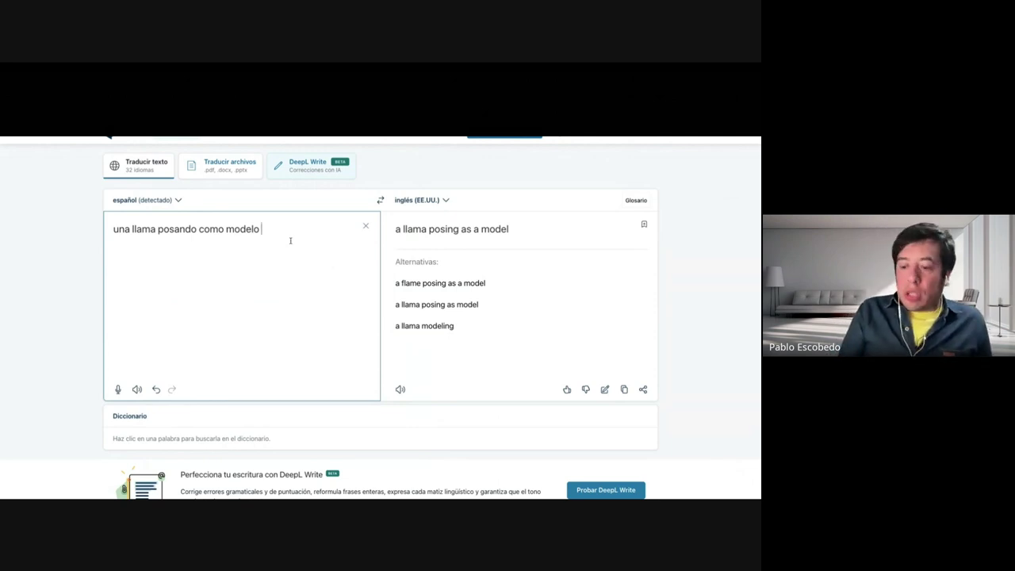
# Append ", en un estudio fotográfico," to the Spanish text and insert "de pelo rosa" after "una llama"
pyautogui.write(', en ')
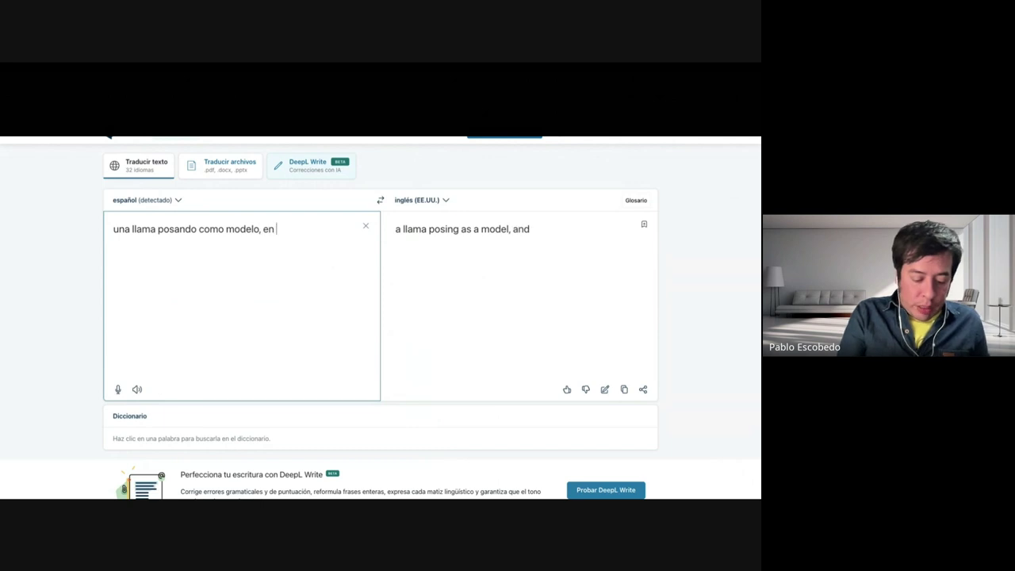
pyautogui.write('un estudio f')
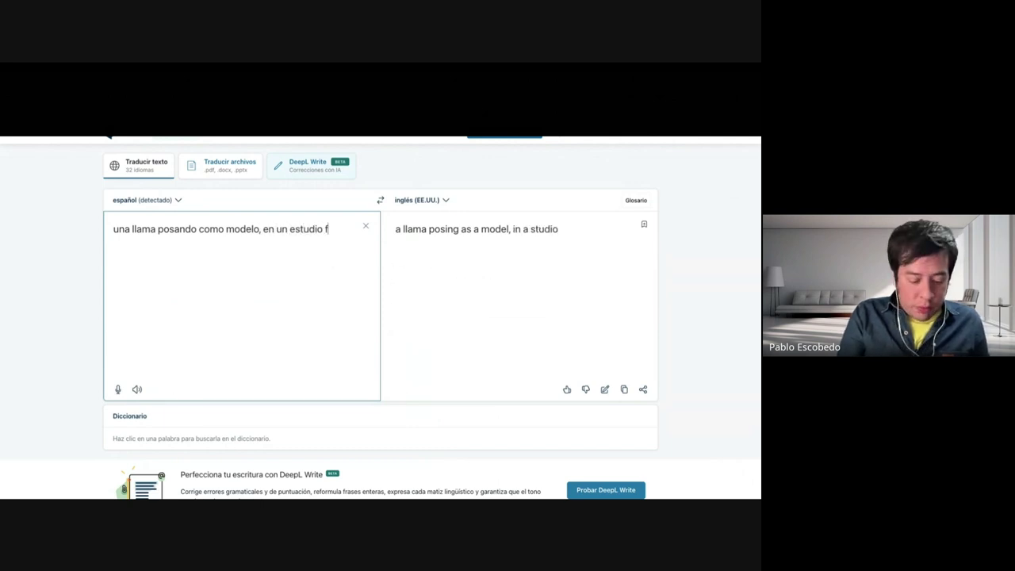
pyautogui.write('otográfico,')
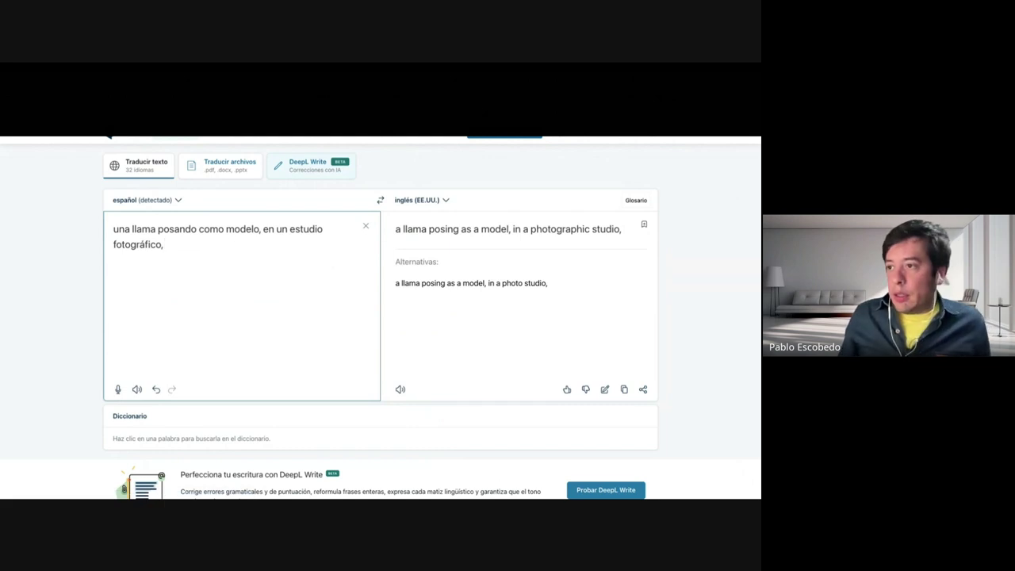
pyautogui.click(161, 228)
pyautogui.write('de pe')
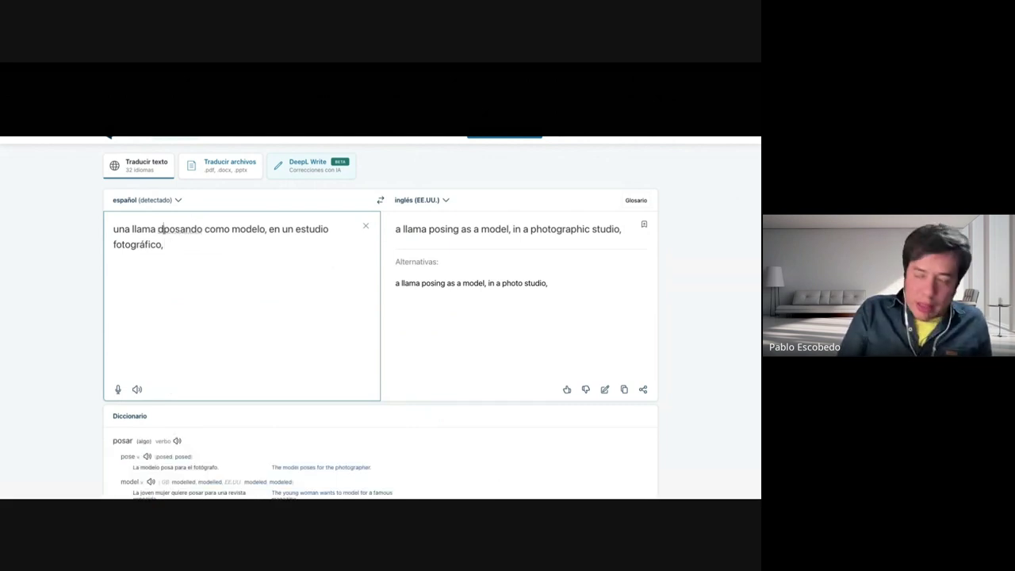
pyautogui.write('lo rosa')
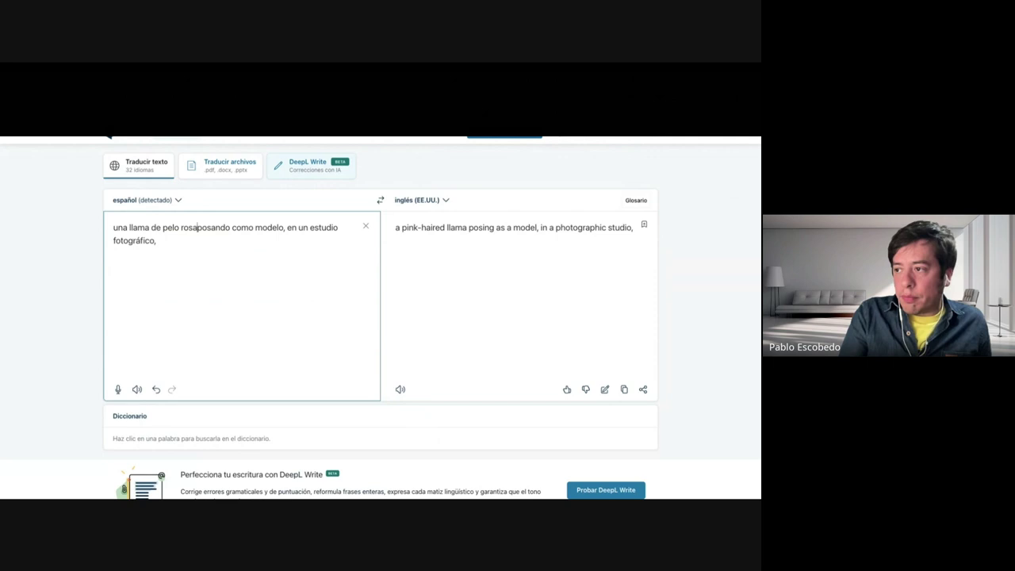
# Continue the end of the Spanish prompt with "con un fondo blanco", separated from "posando" and "rosa" by proper spacing
pyautogui.click(158, 240)
pyautogui.write('c')
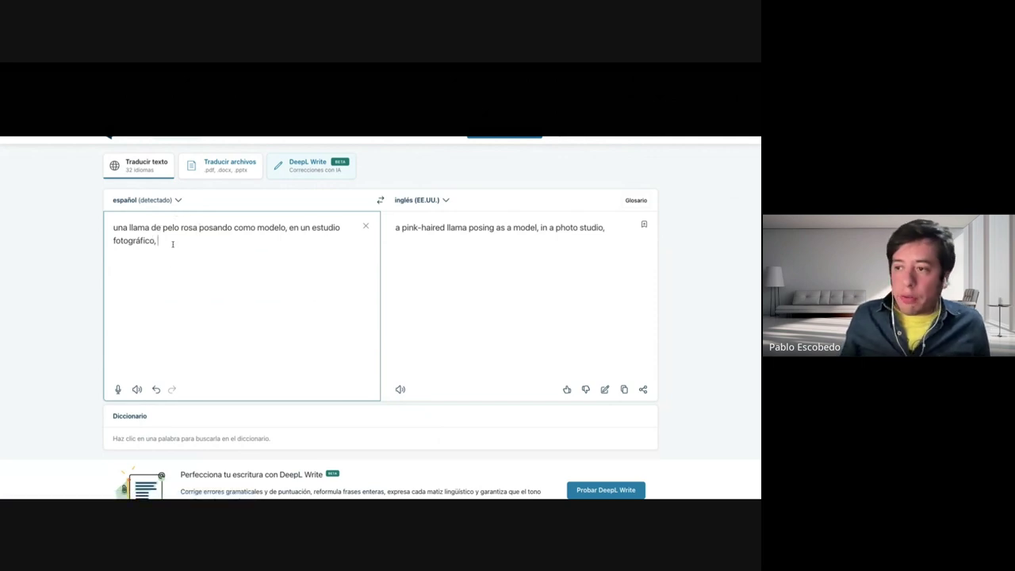
pyautogui.write('on un fondo')
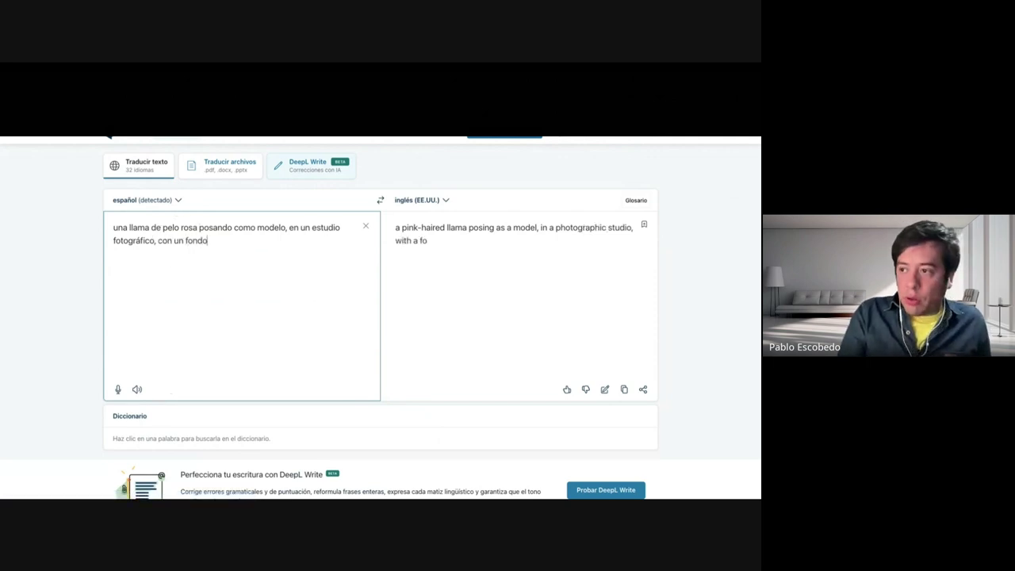
pyautogui.write(' blanco')
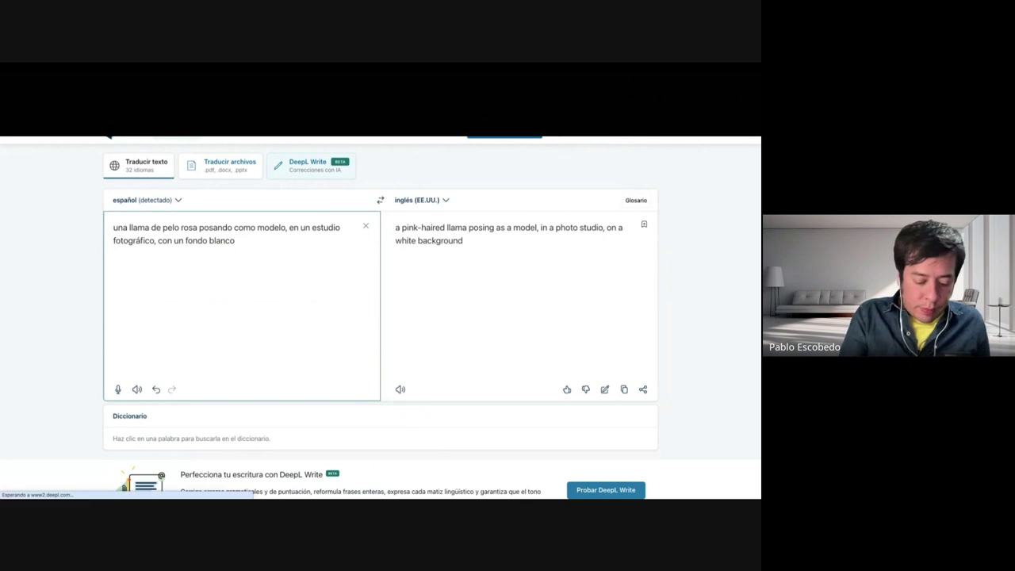
# Append the photographic style ", en una fotografía tomada al estilo de terry richardson, fuerte flash," to the Spanish prompt
pyautogui.write(', en una fotografía tomada al estilo de terry richardson')
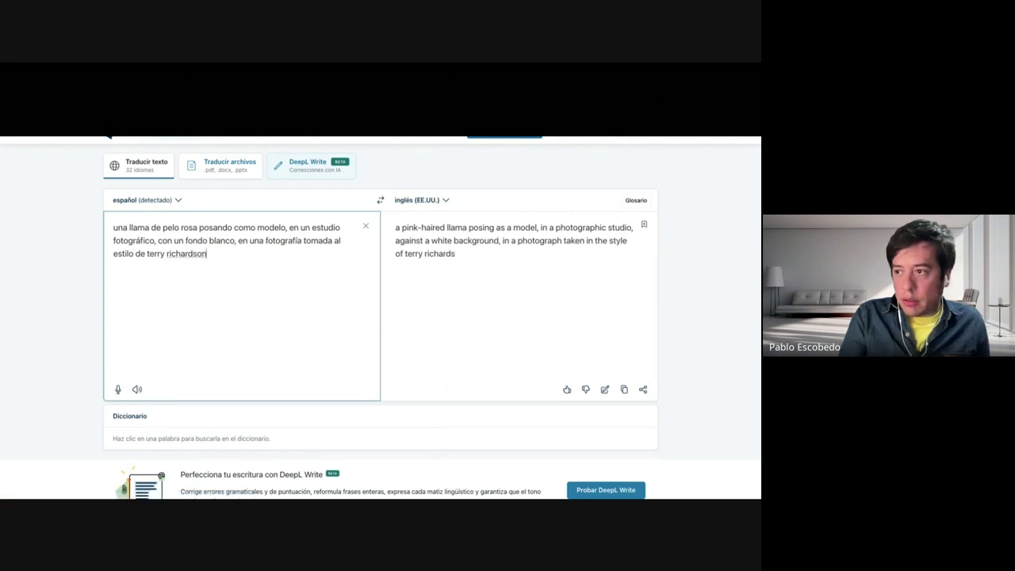
pyautogui.write(', co')
pyautogui.press('BackSpace')
pyautogui.press('BackSpace')
pyautogui.write('fuerte flash,')
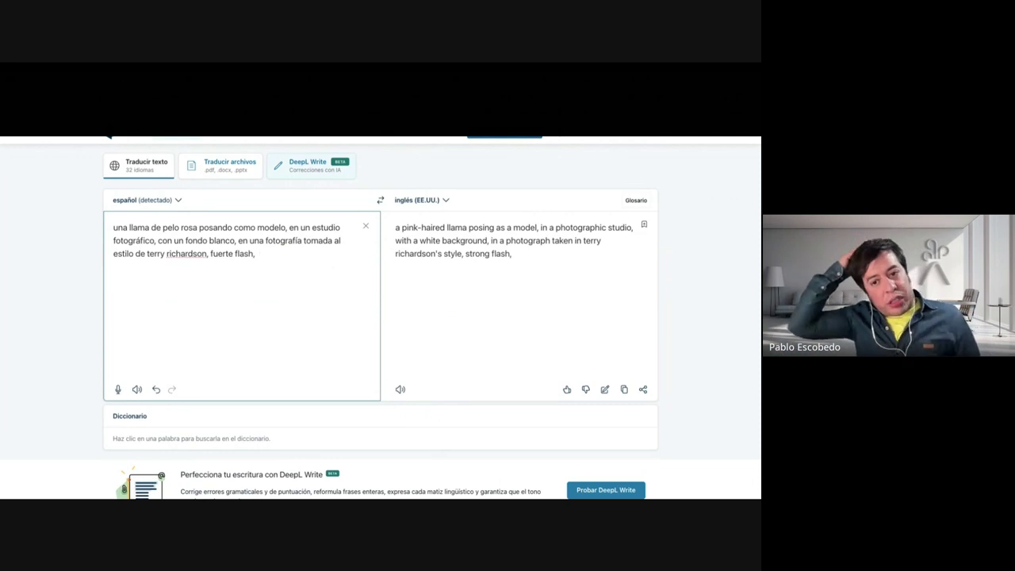
# Add the camera and lighting details "yashica camera, luz estroboscópica azul y amarilla" to the end of the Spanish prompt
pyautogui.write('yash')
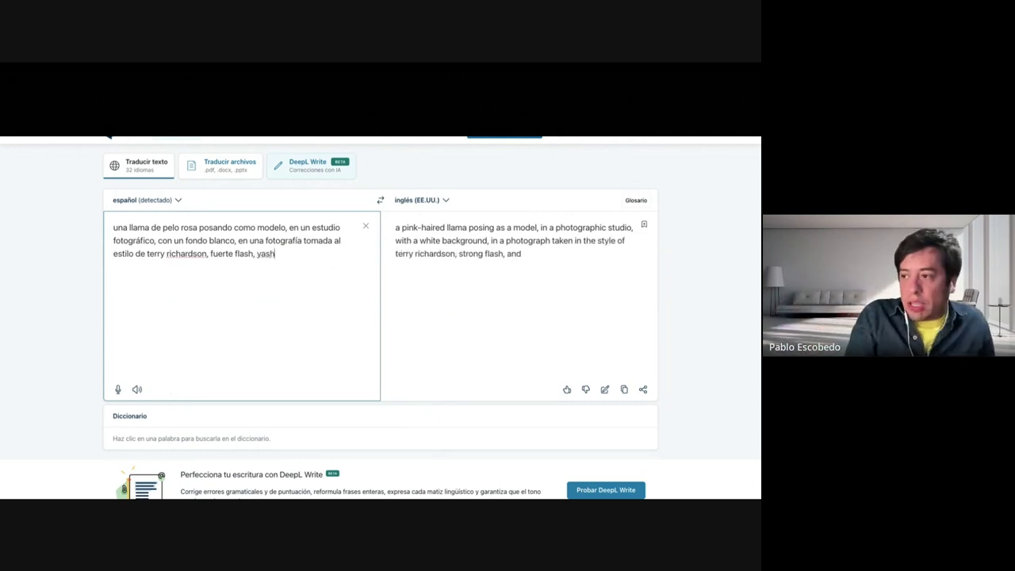
pyautogui.write('t')
pyautogui.press('BackSpace')
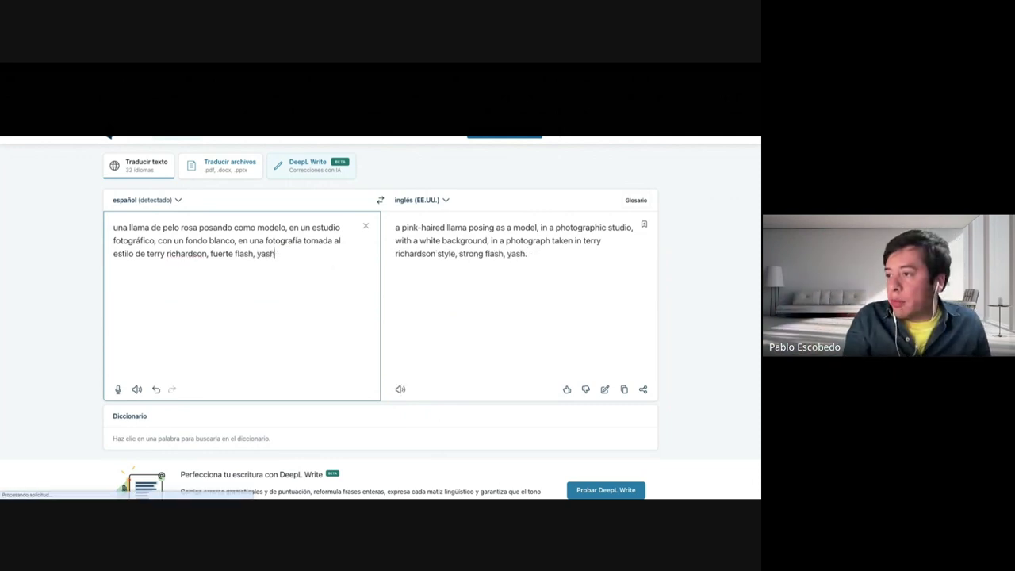
pyautogui.write('ica camera')
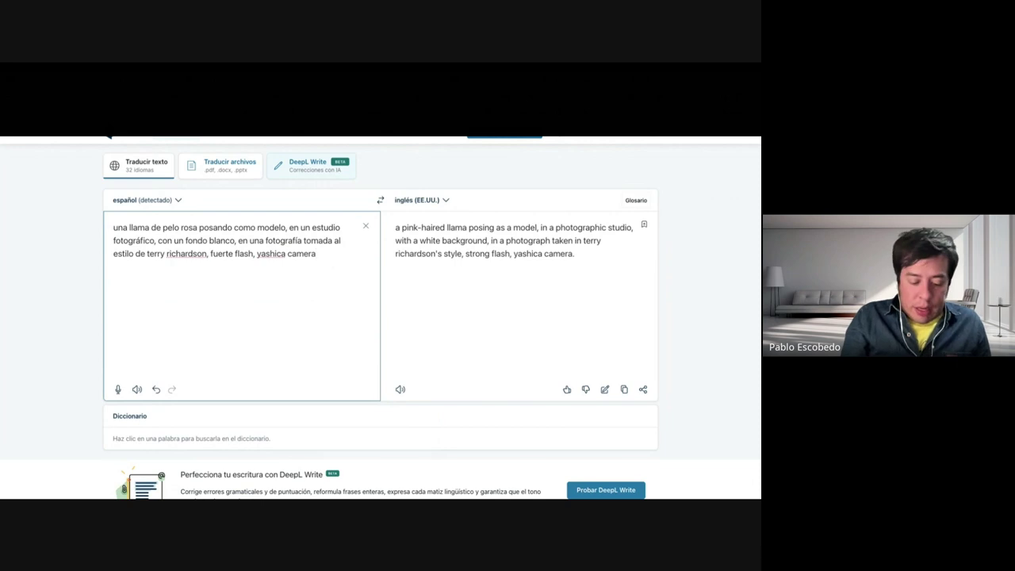
pyautogui.write(', luz ')
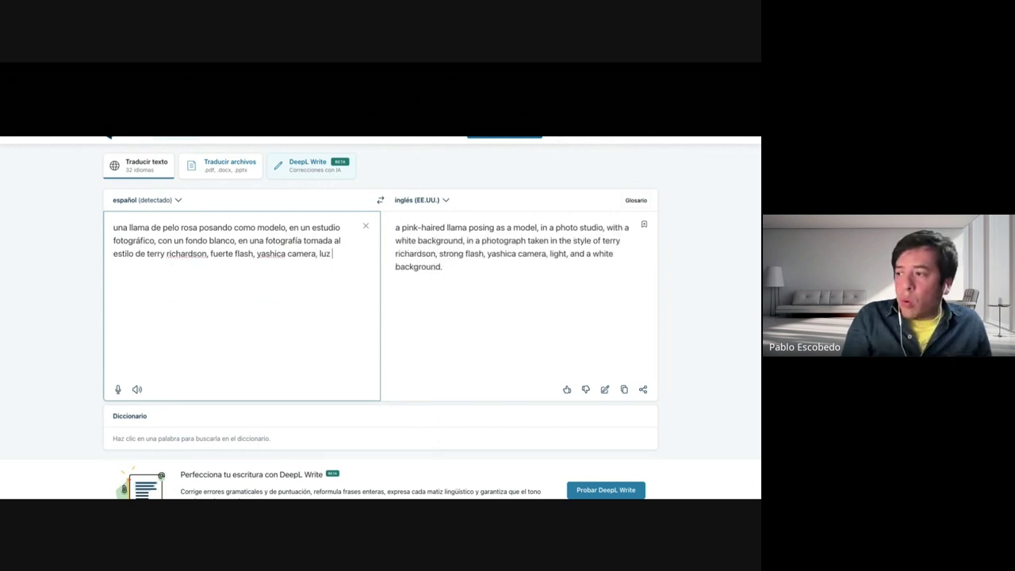
pyautogui.write('es')
pyautogui.write('o')
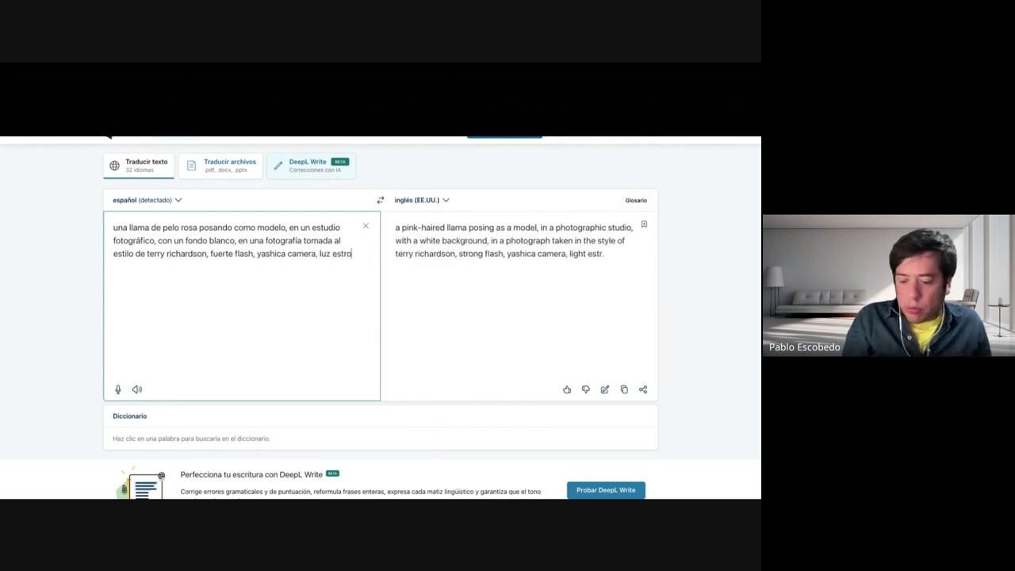
pyautogui.write('boscópica azul y amarilla')
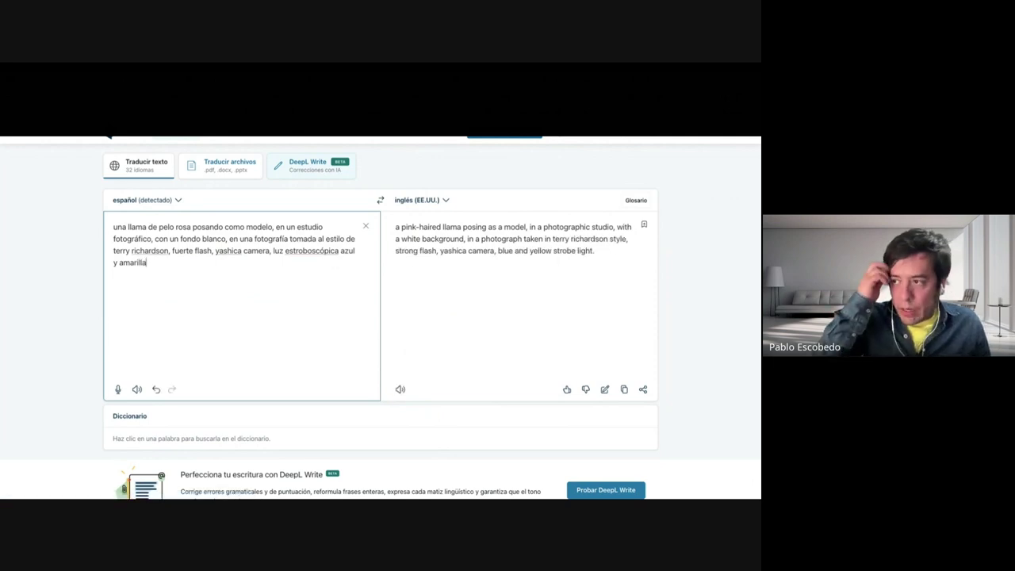
# Append the publication and year details ", para la revista vice, en el año 2005" to the Spanish prompt
pyautogui.write(', para')
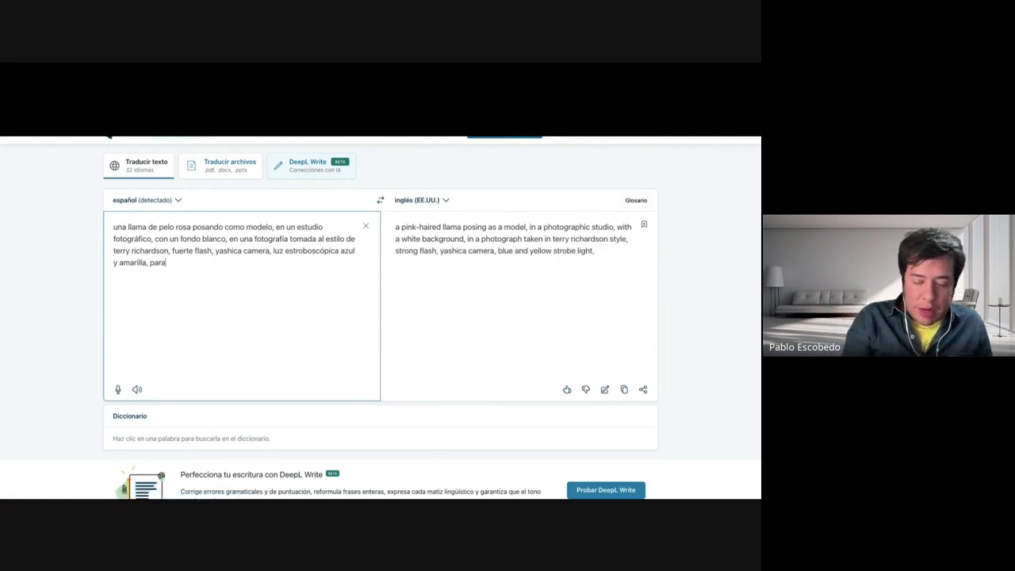
pyautogui.write(' la revista')
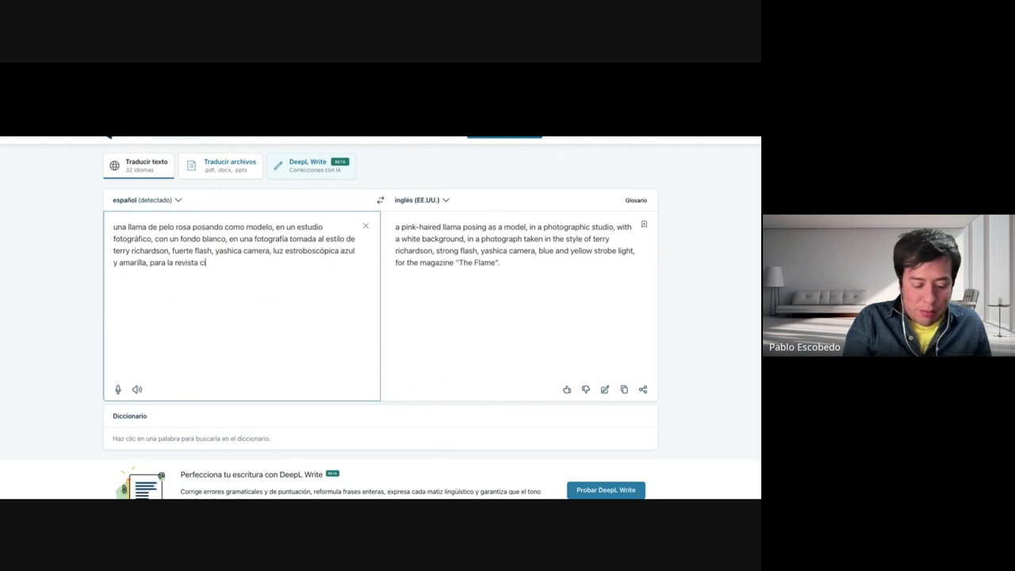
pyautogui.write(' vice, en')
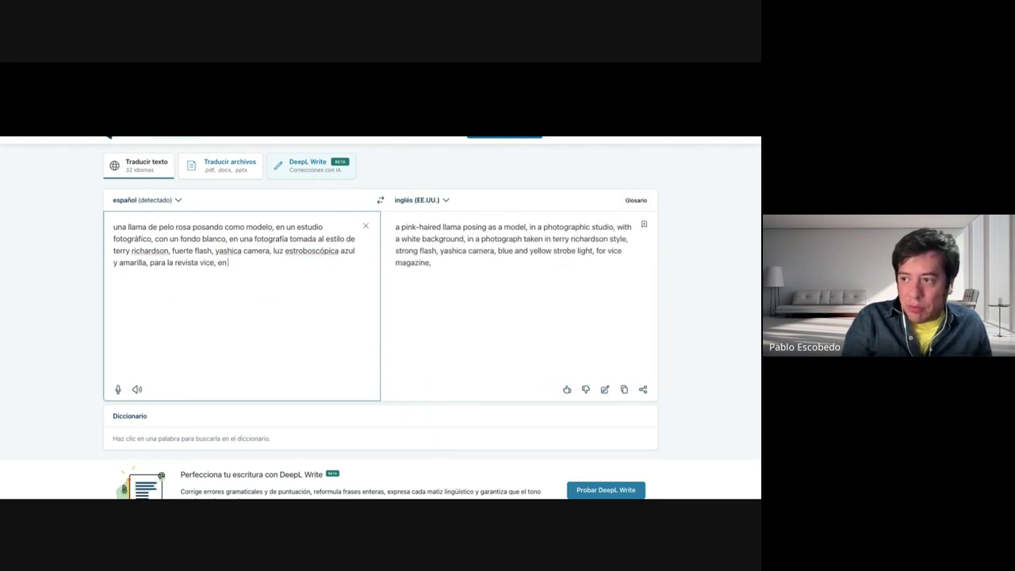
pyautogui.write(' el año')
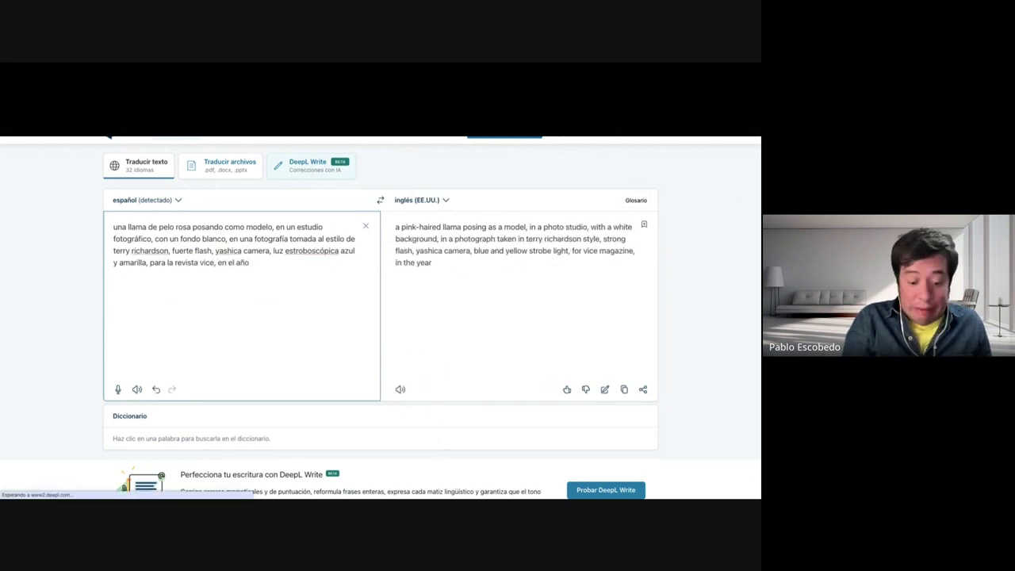
pyautogui.write(' 205')
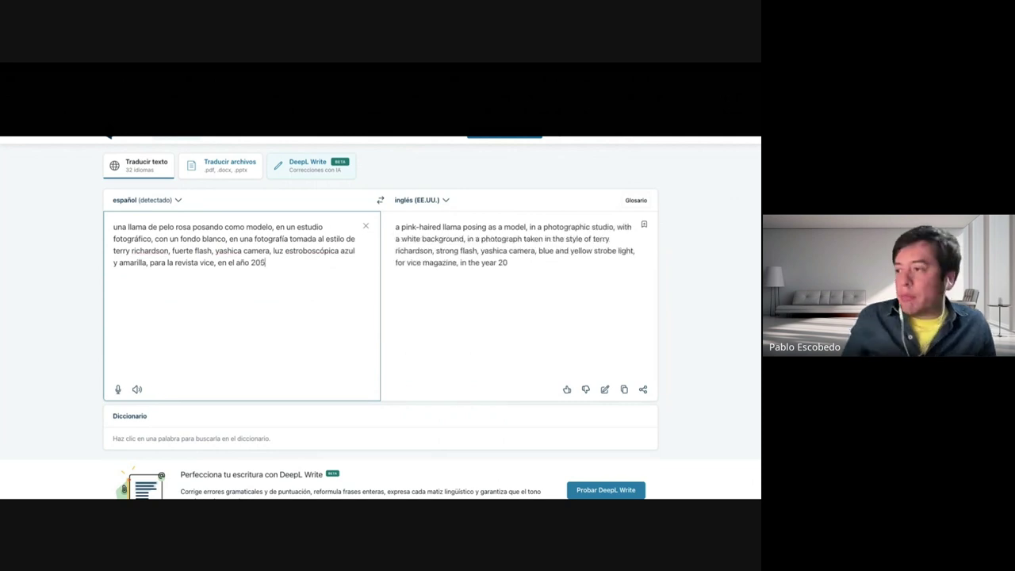
pyautogui.press('Left')
pyautogui.write('0')
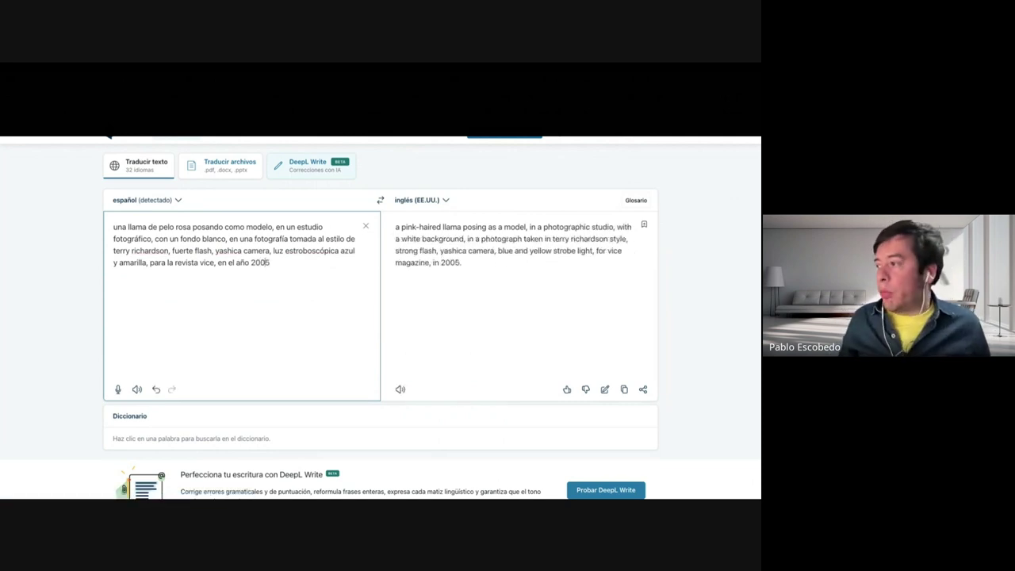
# Copy the full English translation and paste it as a new image prompt on Midjourney's Create page
pyautogui.click(624, 389)
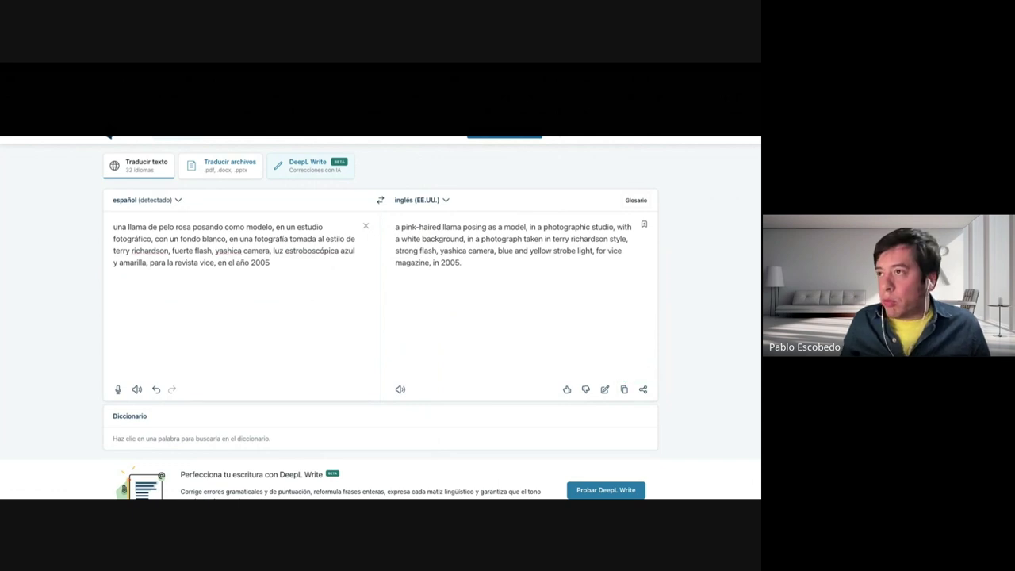
pyautogui.hotkey('ctrl', 'Tab')
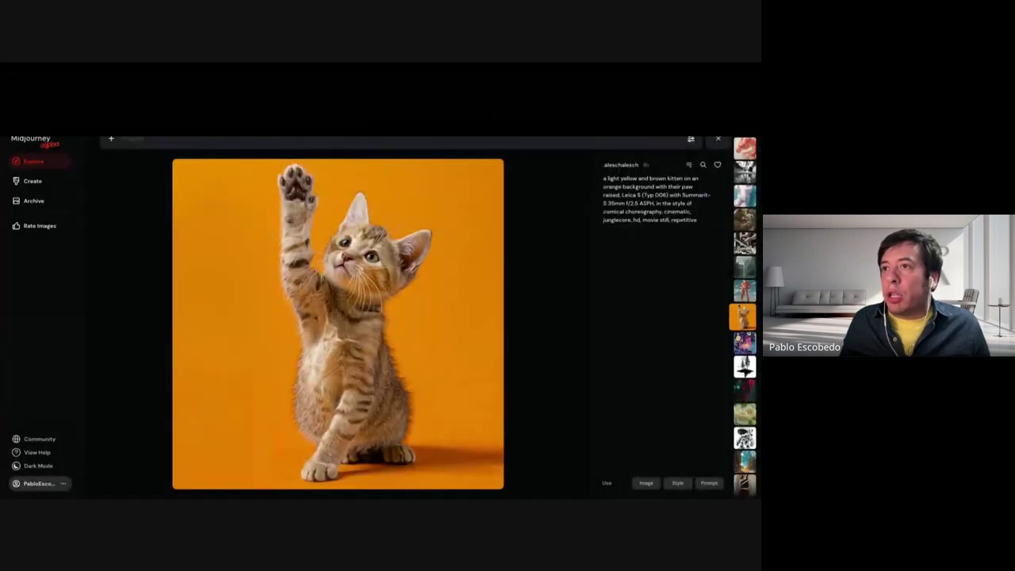
pyautogui.click(34, 181)
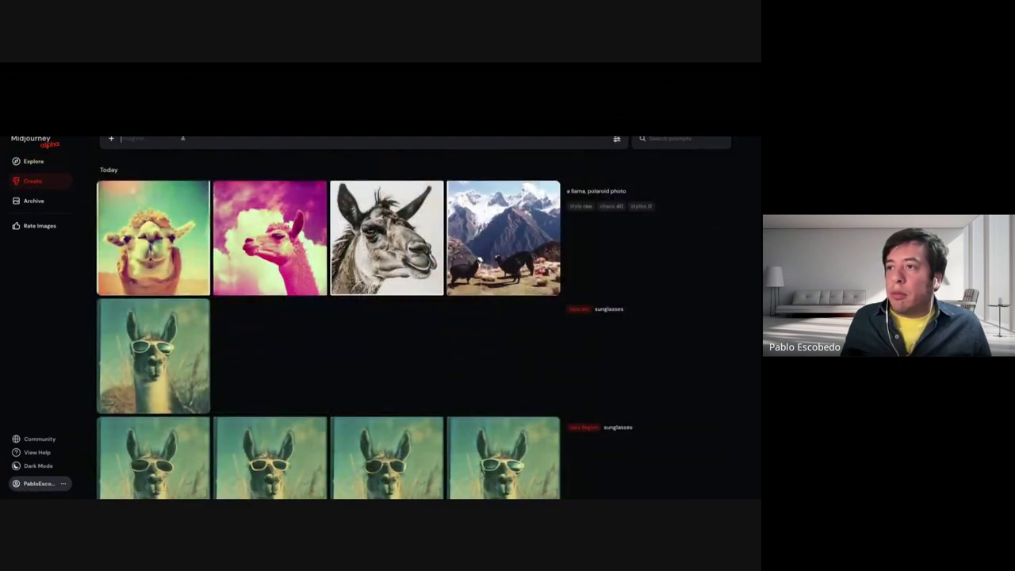
pyautogui.hotkey('ctrl', 'v')
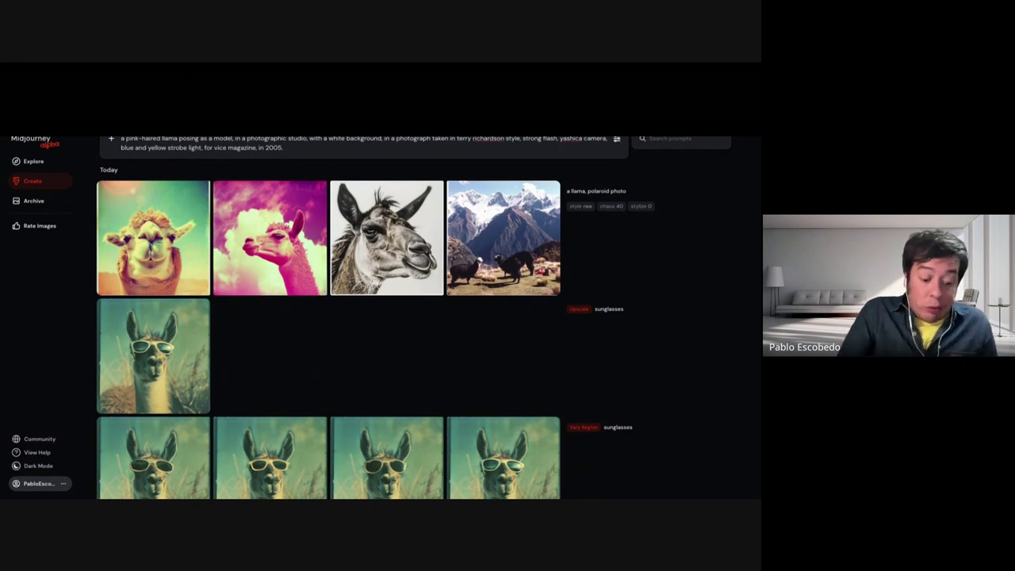
# Insert the film details "kodak portra film iso 200," after "yashica camera," in the image prompt
pyautogui.write('kodak portra ')
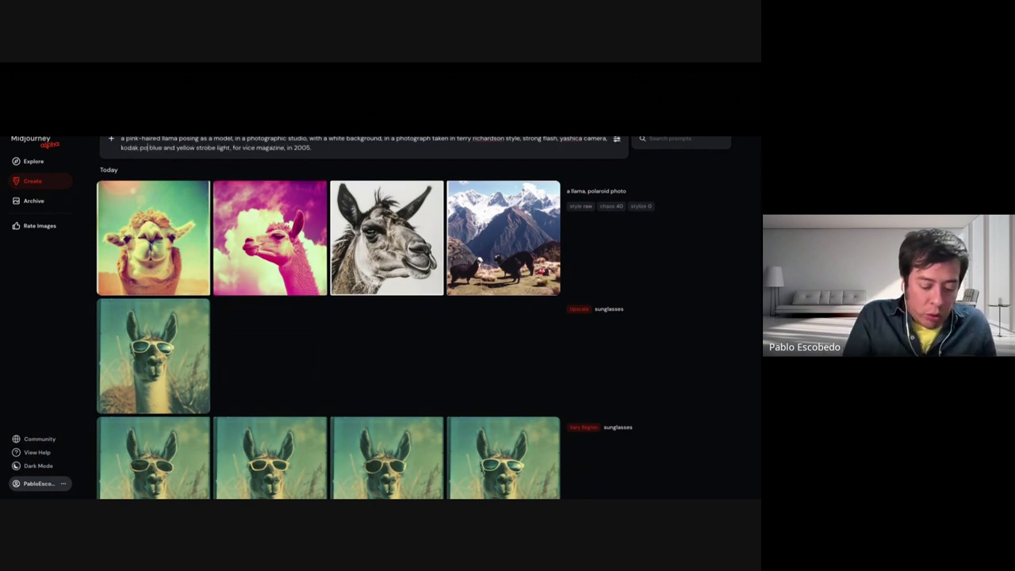
pyautogui.write(' film')
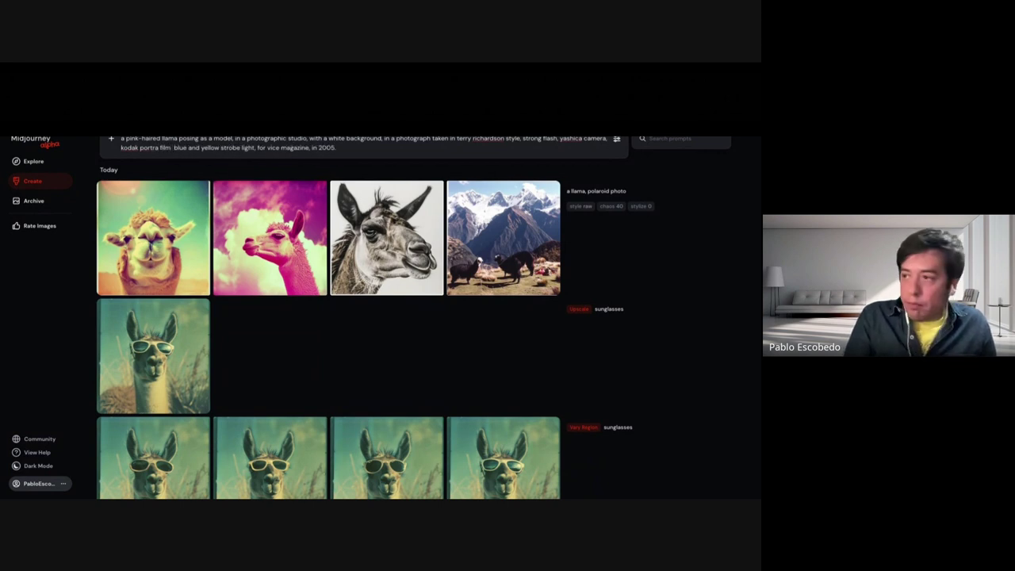
pyautogui.write(' 200')
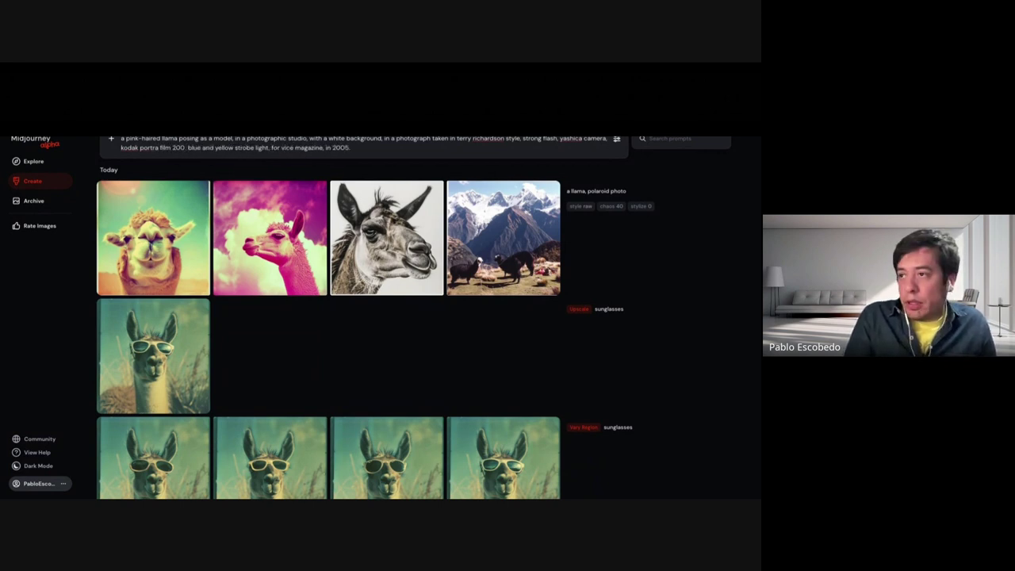
pyautogui.write('iso')
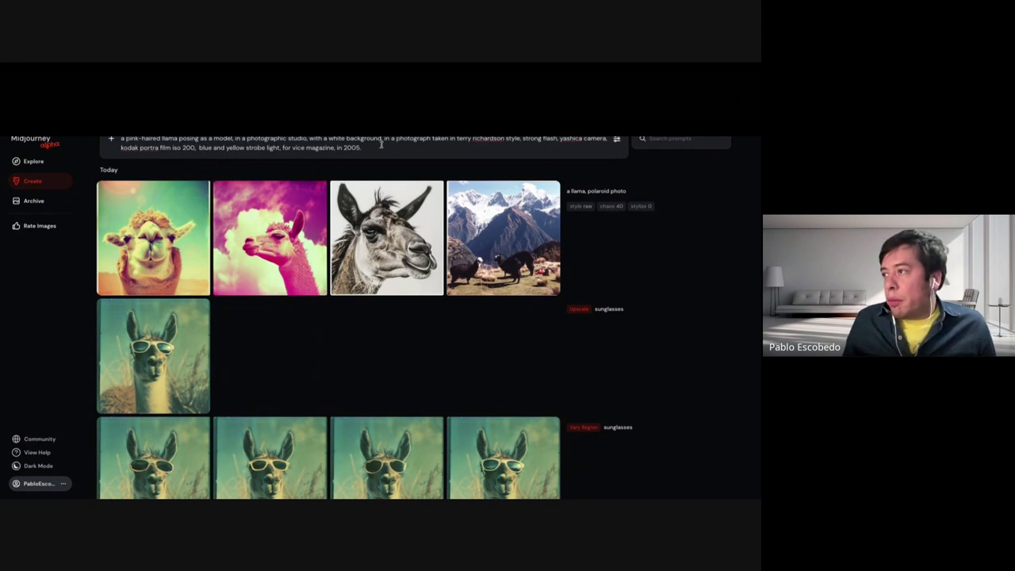
# Set the image size to landscape 3:2, lower the variety to 20, and submit the pink-haired llama prompt
pyautogui.click(616, 139)
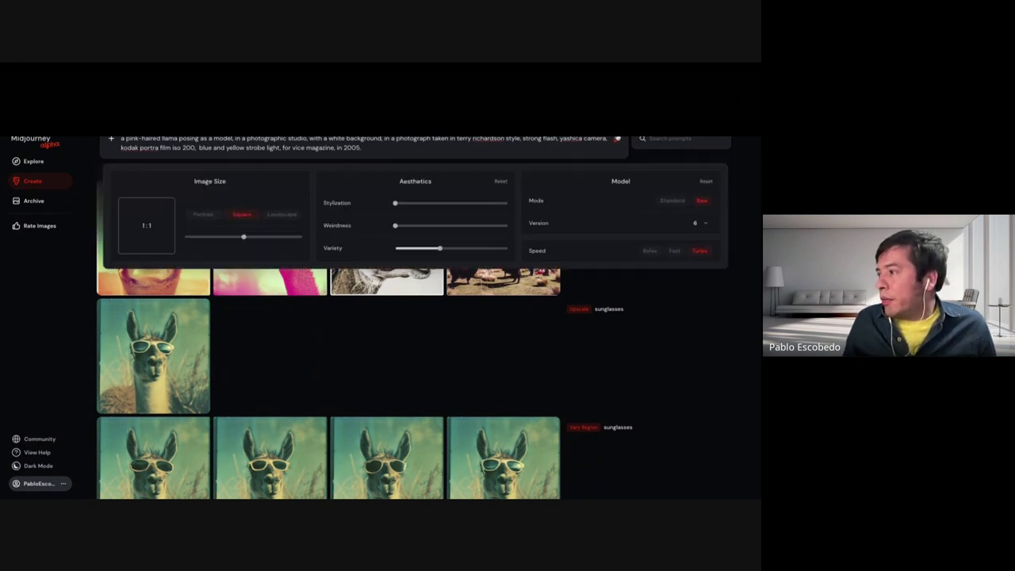
pyautogui.moveTo(244, 238); pyautogui.dragTo(277, 237)
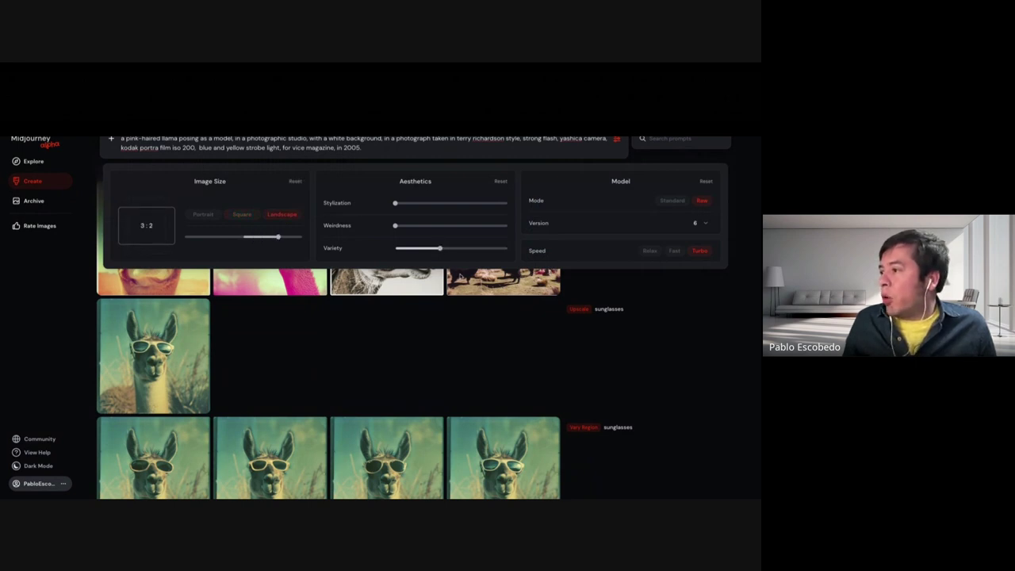
pyautogui.moveTo(437, 247); pyautogui.dragTo(417, 248)
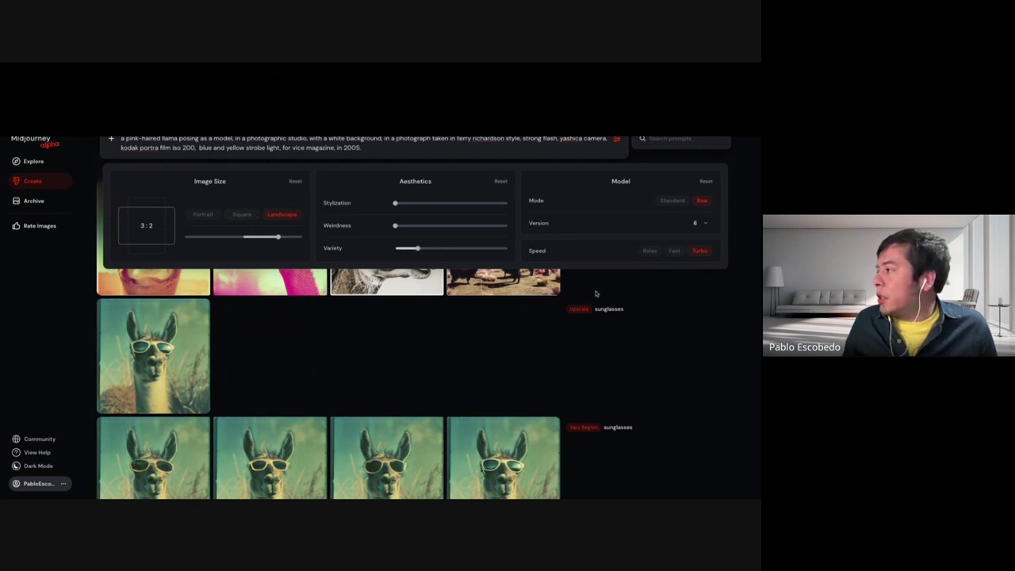
pyautogui.click(508, 152)
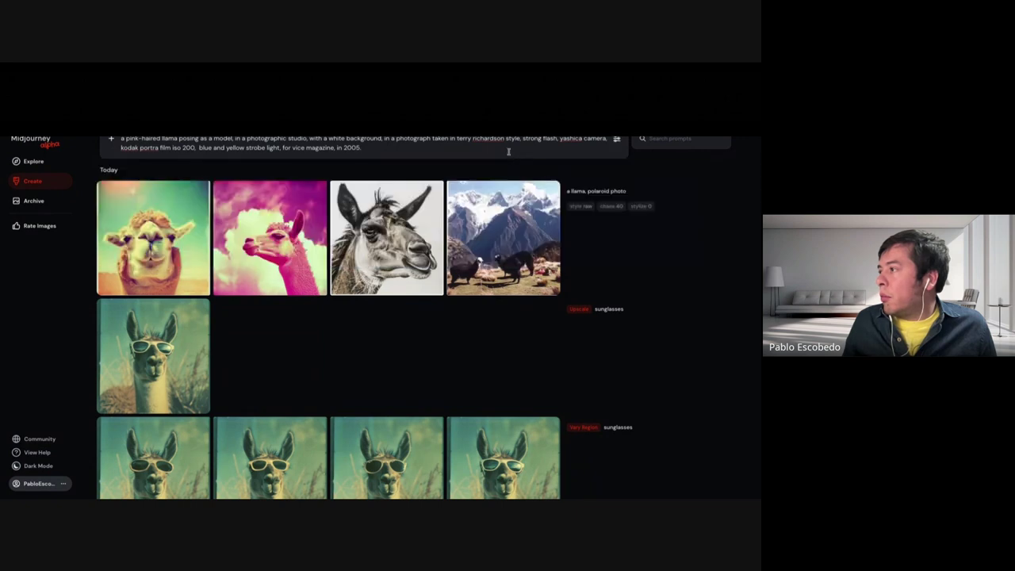
pyautogui.press('Return')
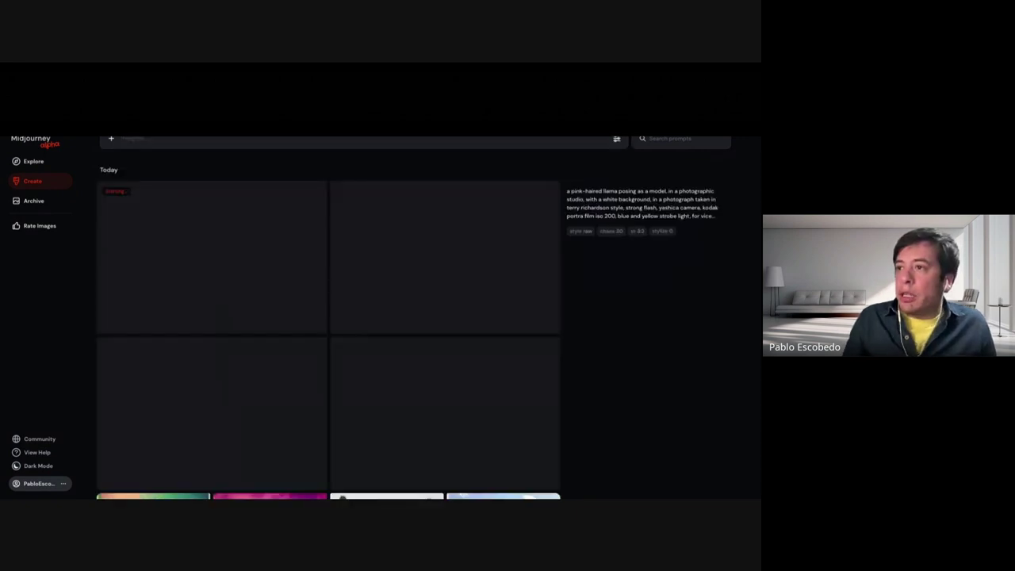